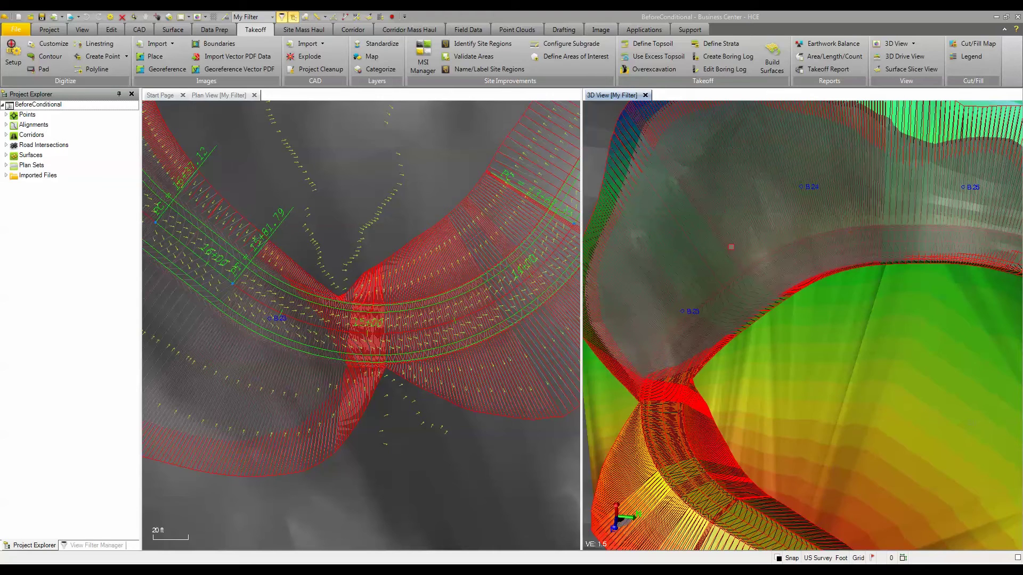
# Examine the 3D site model from several angles, including the road corridor's side slopes and the building pad.
pyautogui.moveTo(729, 300)
pyautogui.mouseDown(button='middle')
pyautogui.moveTo(762, 269)
pyautogui.moveTo(728, 284)
pyautogui.mouseUp(button='middle')
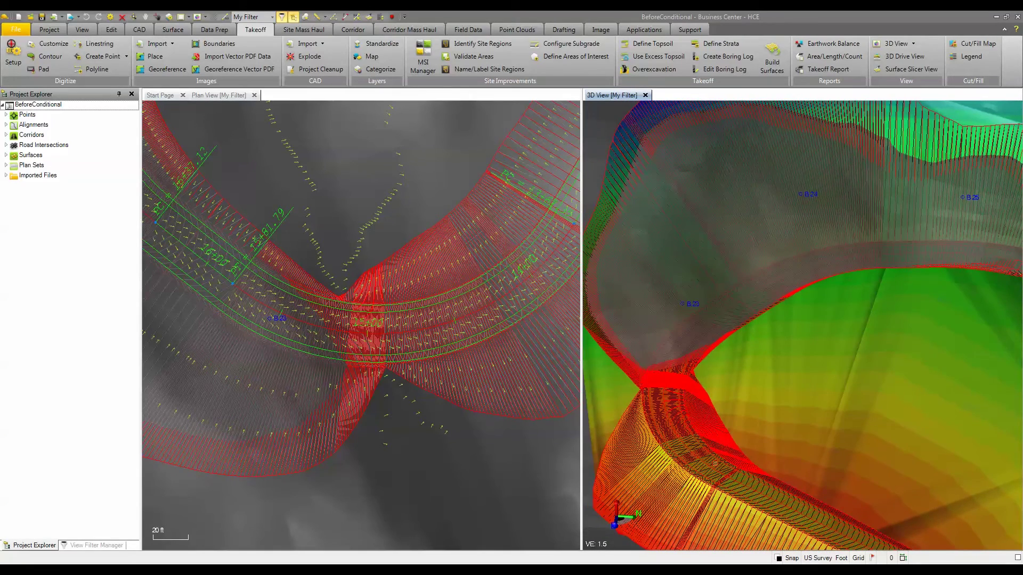
pyautogui.scroll(-1, 717, 459)
pyautogui.scroll(-8, 718, 459)
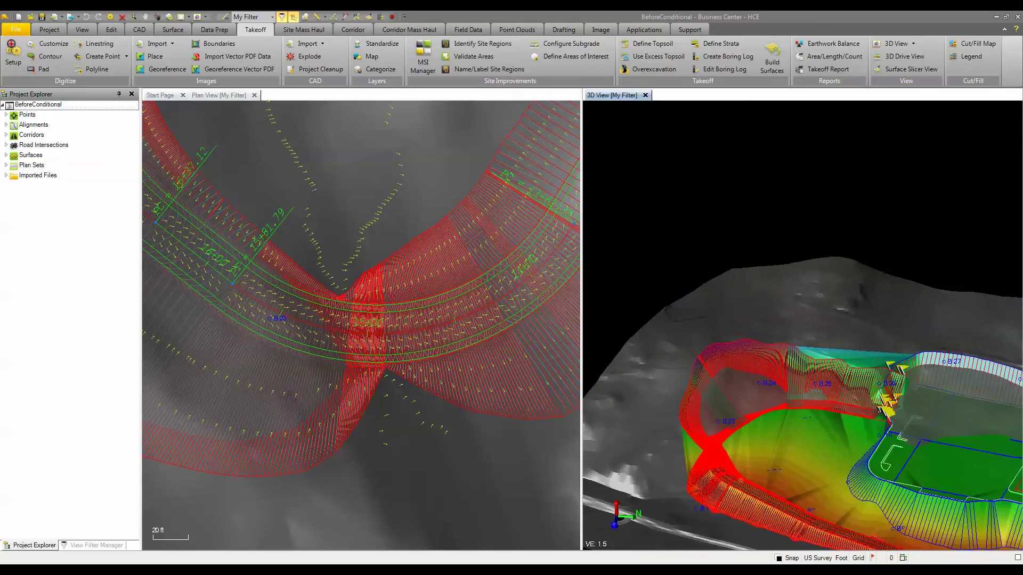
pyautogui.moveTo(739, 396); pyautogui.dragTo(618, 191, button='middle')
pyautogui.moveTo(980, 285); pyautogui.dragTo(921, 307, button='middle')
pyautogui.scroll(5, 921, 308)
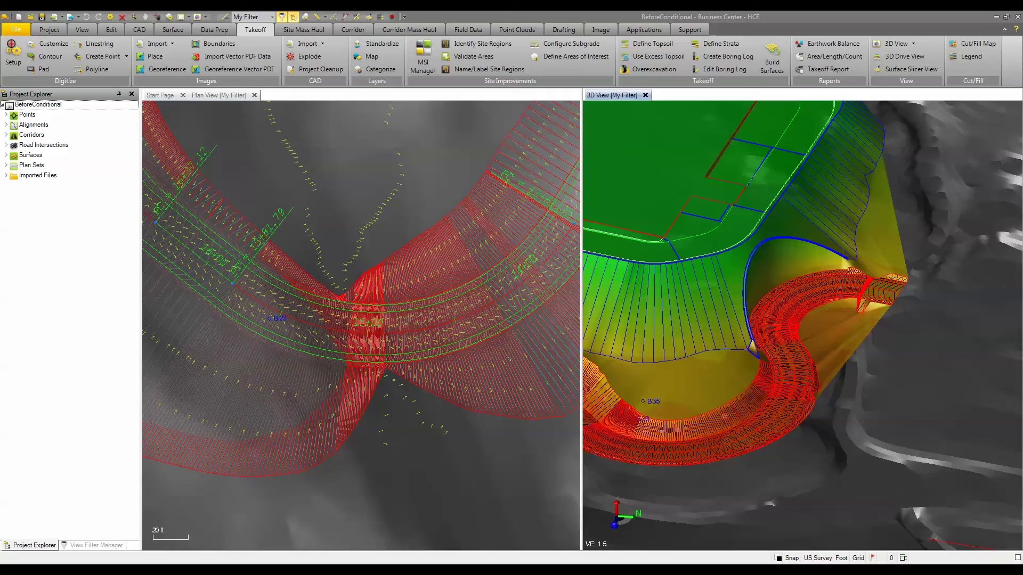
pyautogui.keyDown('shift'); pyautogui.moveTo(731, 428); pyautogui.dragTo(981, 200, button='middle'); pyautogui.keyUp('shift')
pyautogui.moveTo(831, 290); pyautogui.dragTo(737, 292, button='middle')
pyautogui.scroll(-1, 739, 291)
pyautogui.moveTo(700, 244); pyautogui.dragTo(797, 347, button='middle')
pyautogui.moveTo(769, 257); pyautogui.dragTo(918, 339, button='middle')
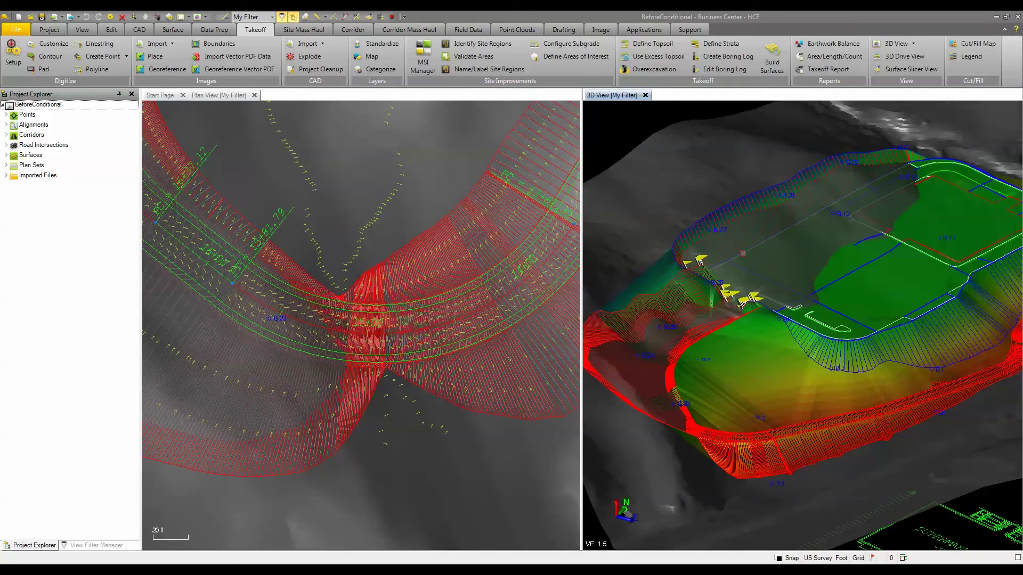
pyautogui.moveTo(861, 350); pyautogui.dragTo(710, 289, button='middle')
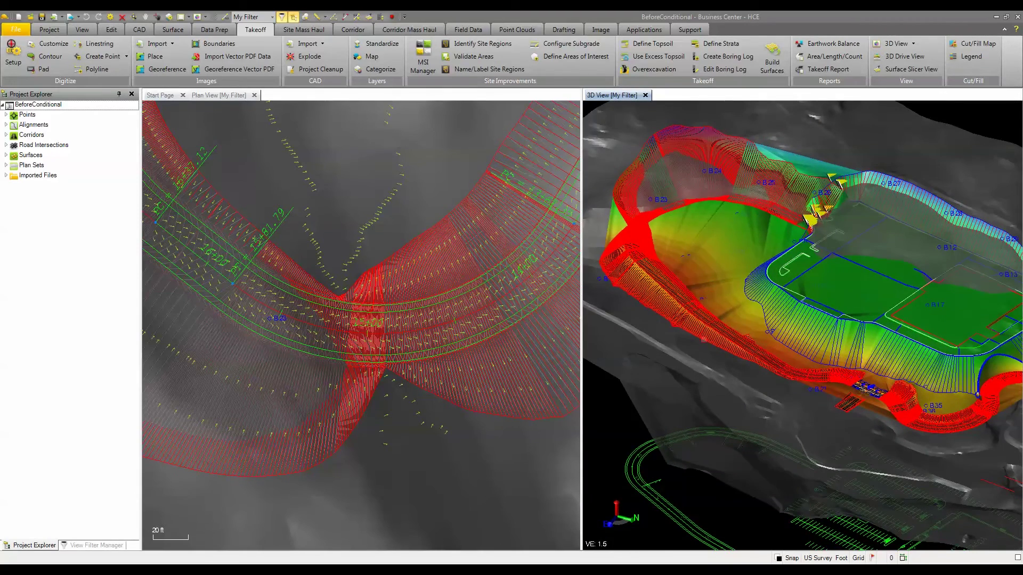
pyautogui.moveTo(663, 234); pyautogui.dragTo(671, 243, button='middle')
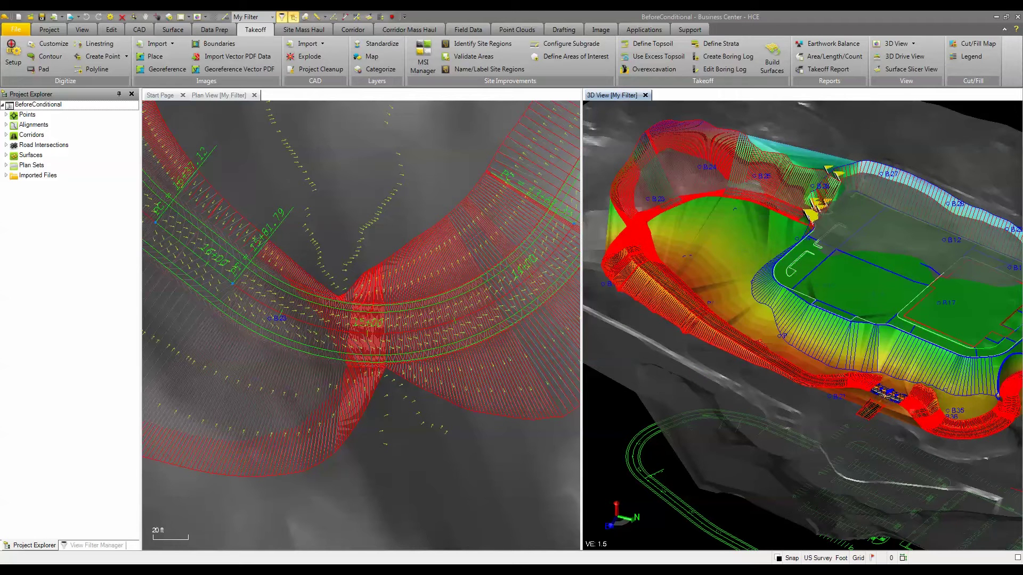
pyautogui.moveTo(802, 378); pyautogui.dragTo(716, 365, button='middle')
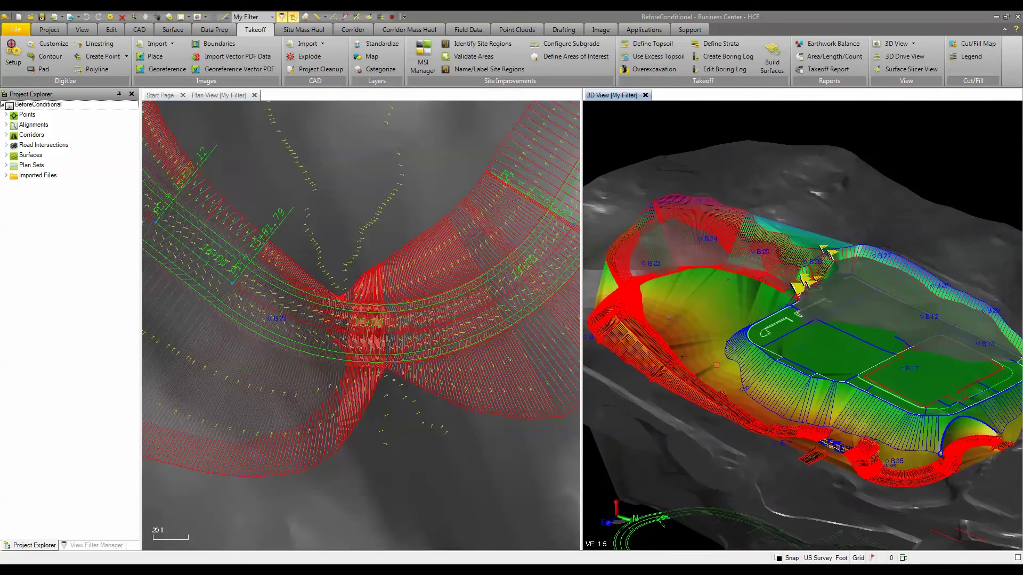
# Open the Main road corridor's 0+00.00 Full Typ template for editing and show its cross-section close up.
pyautogui.click(7, 135)
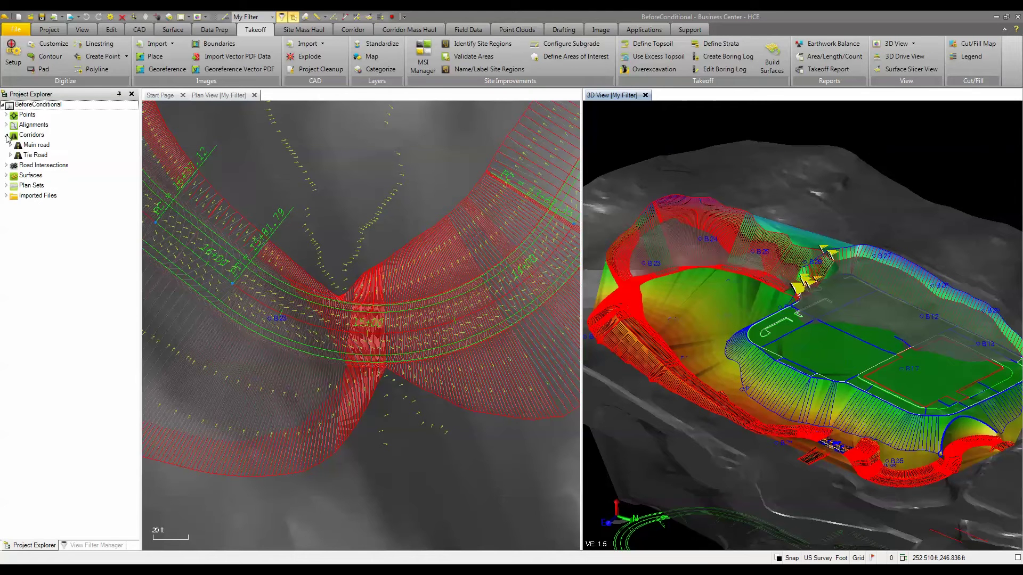
pyautogui.click(11, 146)
pyautogui.click(39, 166)
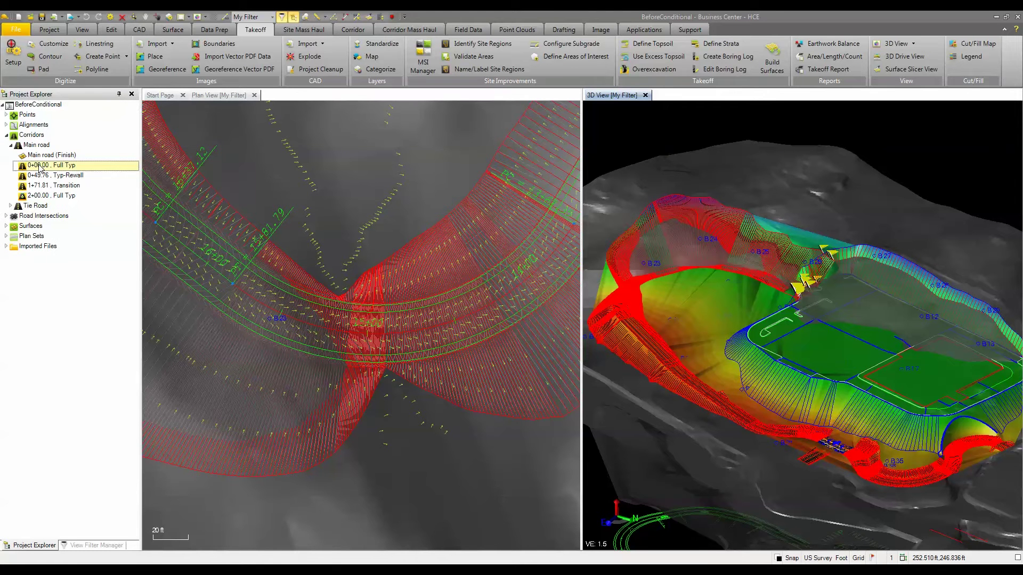
pyautogui.rightClick(39, 169)
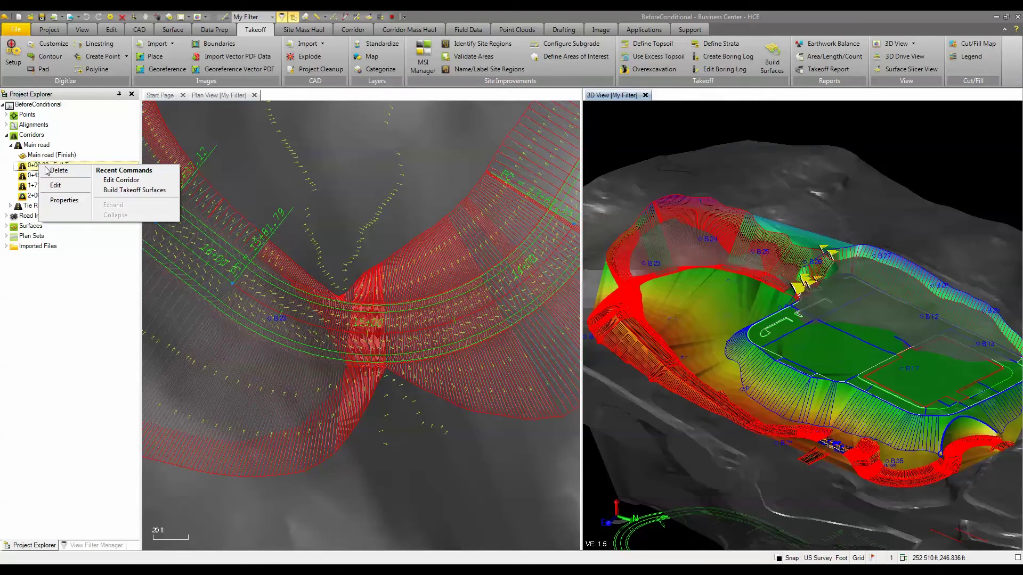
pyautogui.click(55, 187)
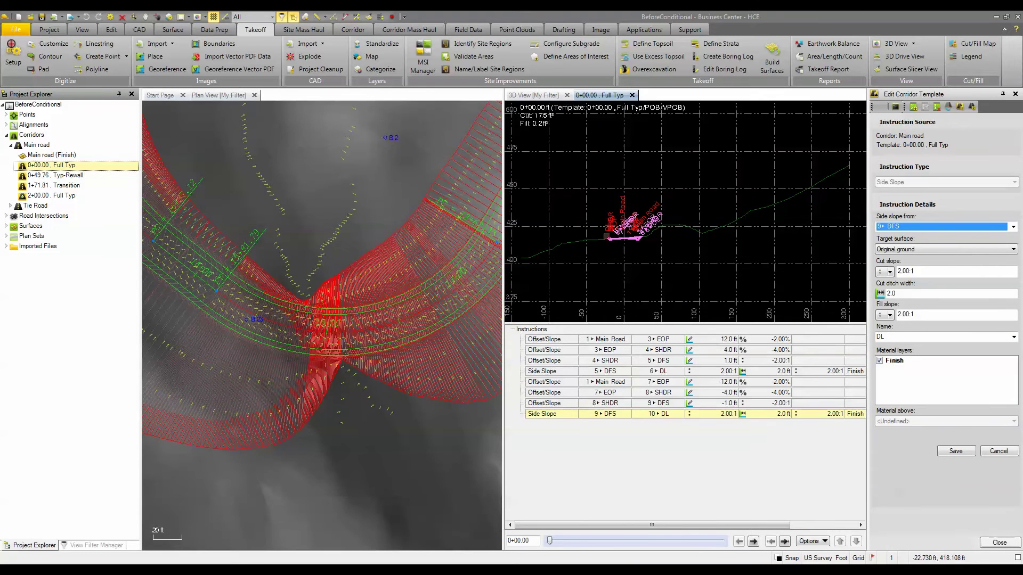
pyautogui.scroll(3, 608, 239)
pyautogui.scroll(2, 619, 244)
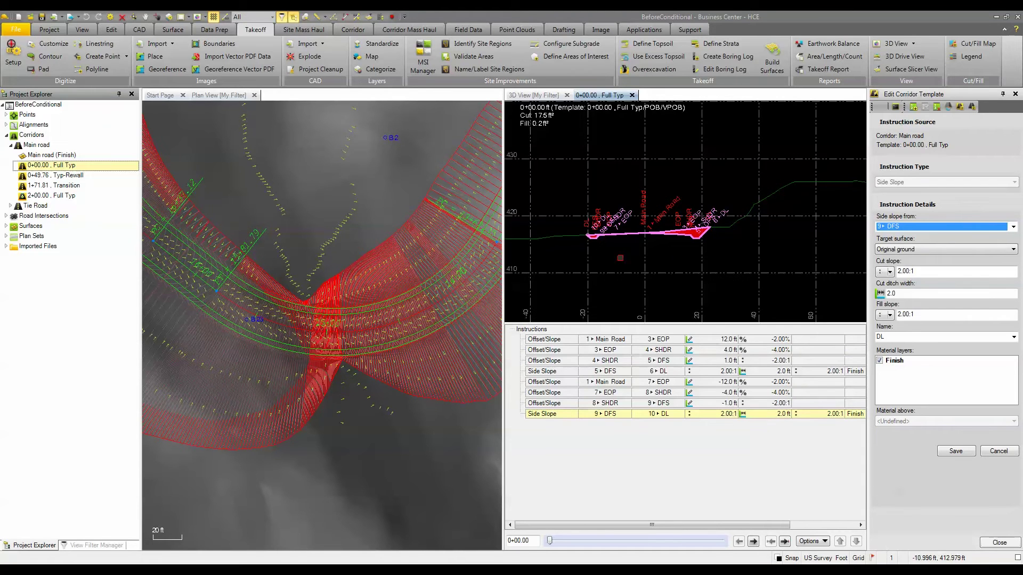
# Add the Rock surface to the Main road corridor's reference surfaces and apply the change.
pyautogui.rightClick(35, 146)
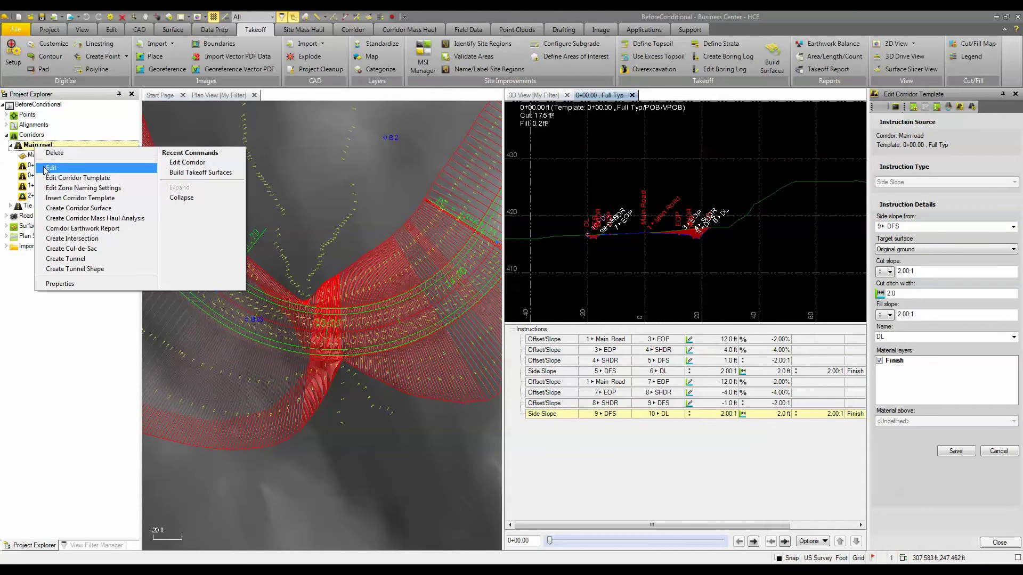
pyautogui.click(51, 168)
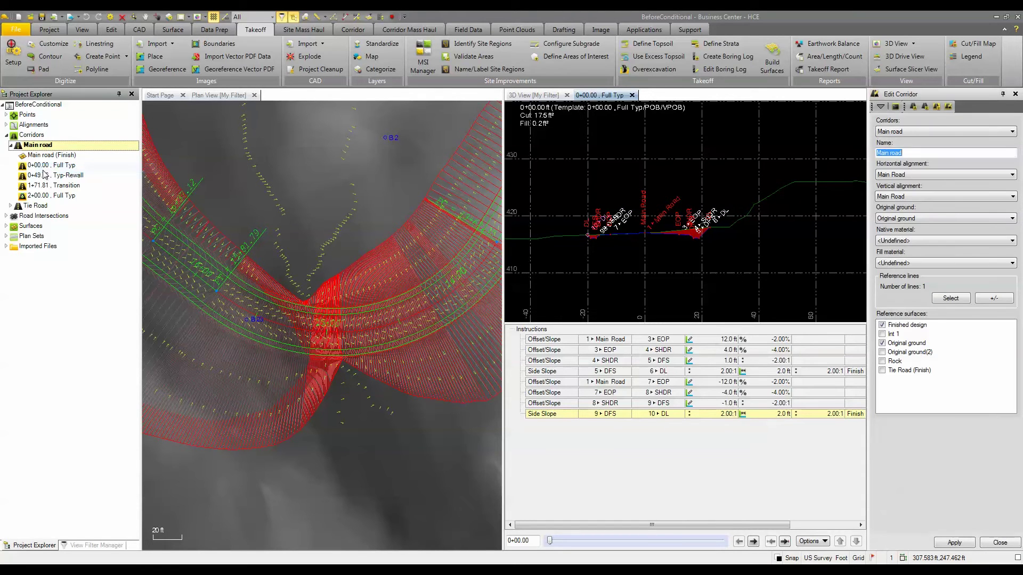
pyautogui.click(882, 371)
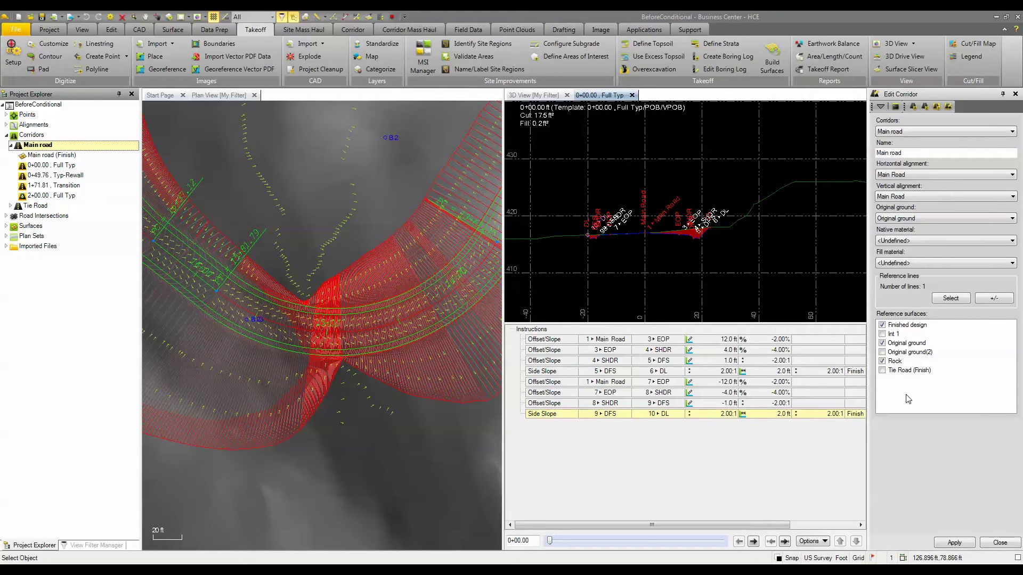
pyautogui.click(956, 543)
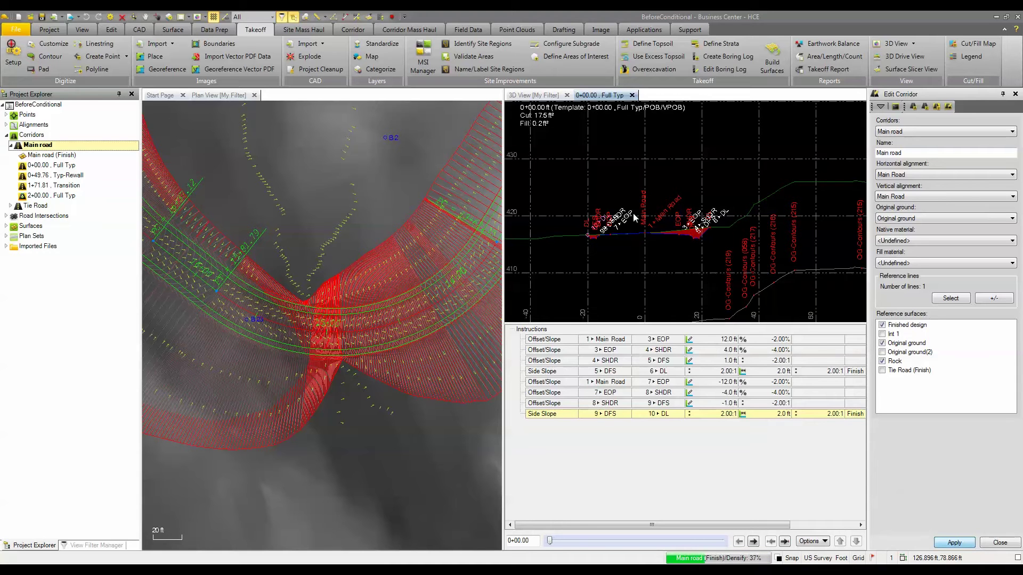
# Set Label related objects to Hide for the Rock surface line in the template cross-section.
pyautogui.doubleClick(697, 234)
pyautogui.scroll(-1, 702, 244)
pyautogui.moveTo(704, 249); pyautogui.dragTo(694, 125, button='middle')
pyautogui.click(708, 183)
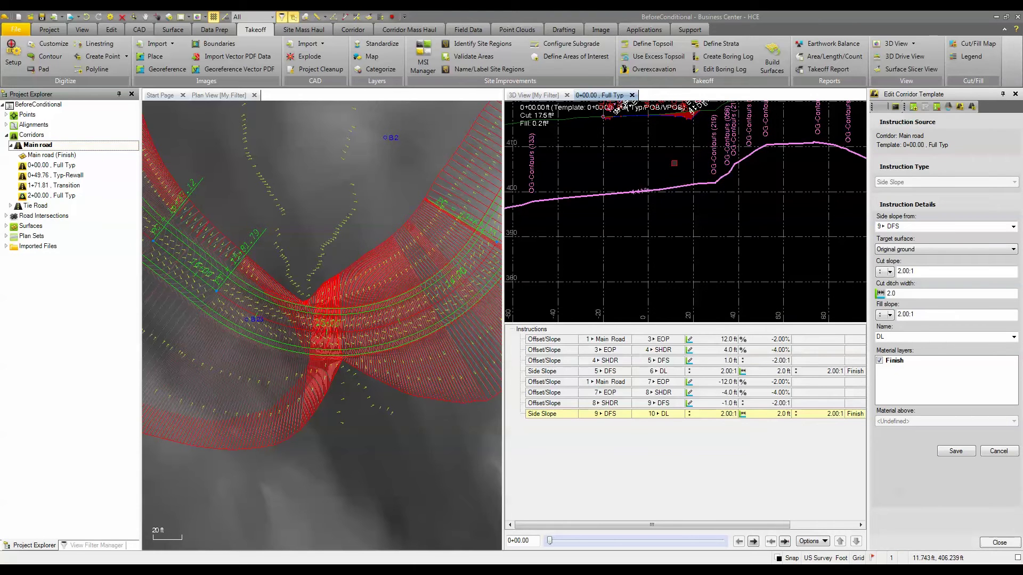
pyautogui.rightClick(675, 164)
pyautogui.click(700, 215)
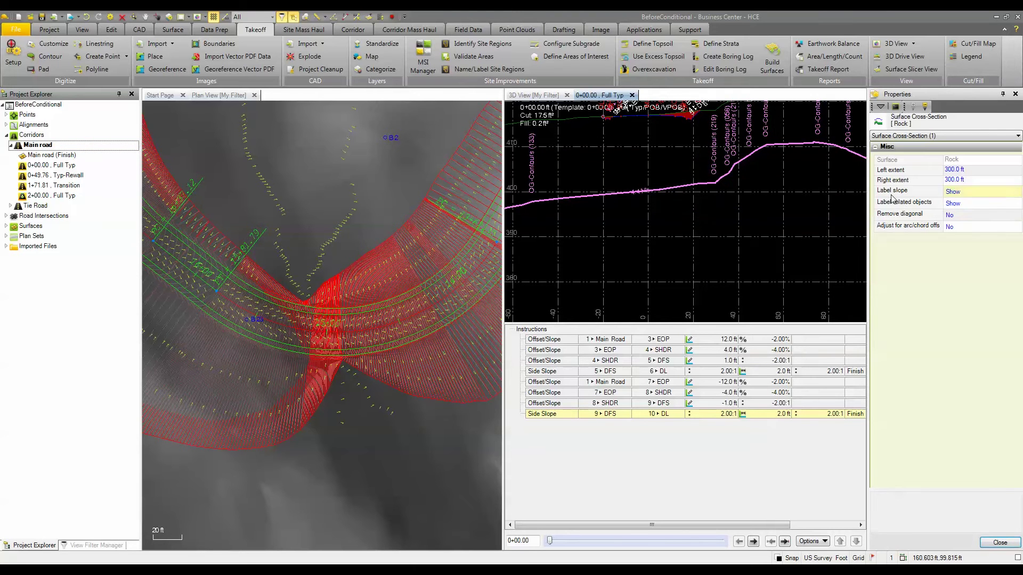
pyautogui.click(964, 206)
pyautogui.click(958, 220)
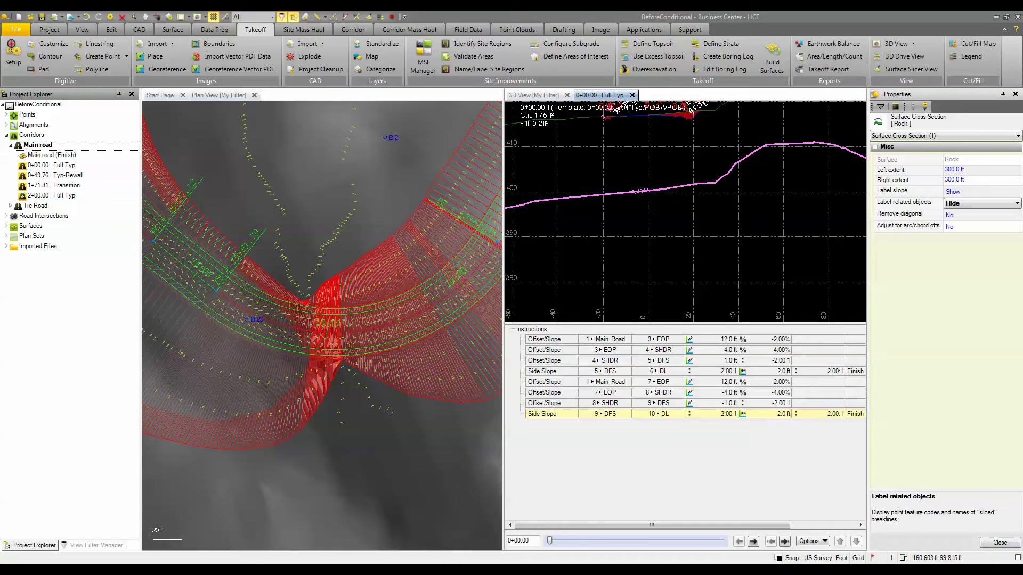
pyautogui.click(999, 542)
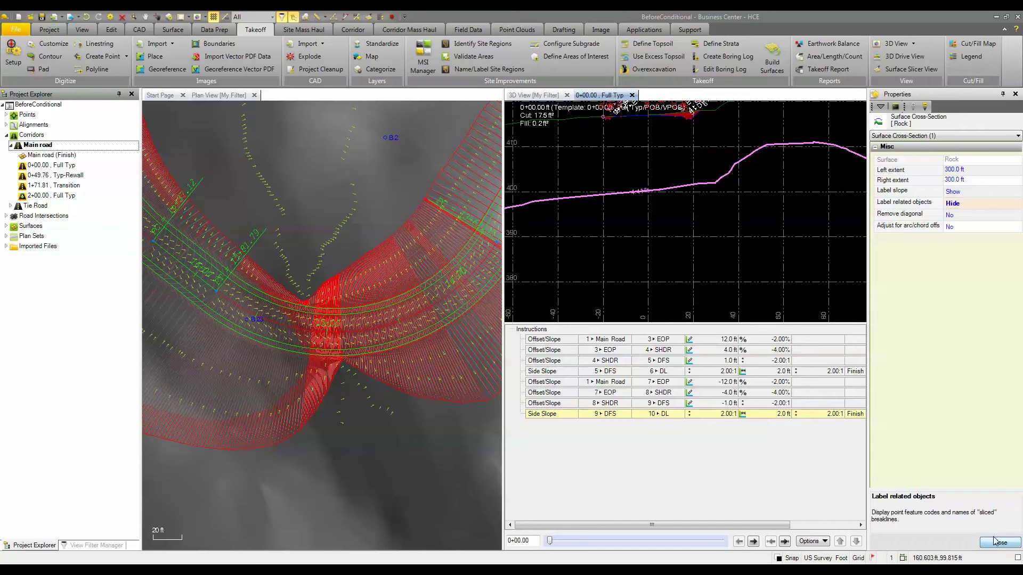
# Examine the Main road cross-section against the Rock surface at stations 4+26.98 and 15+24.36.
pyautogui.moveTo(677, 264); pyautogui.dragTo(675, 287, button='middle')
pyautogui.scroll(1, 673, 268)
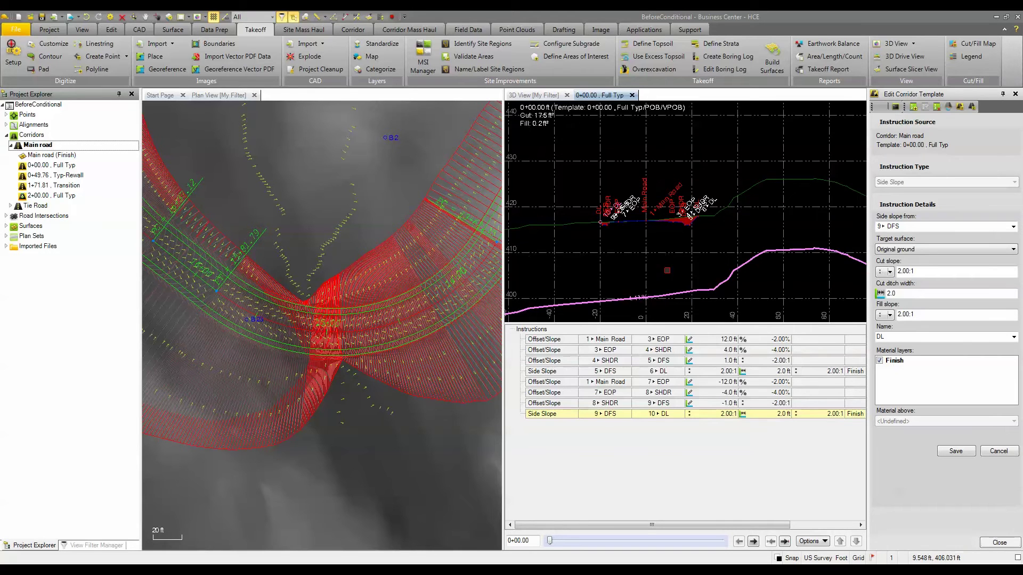
pyautogui.moveTo(551, 544); pyautogui.dragTo(587, 544)
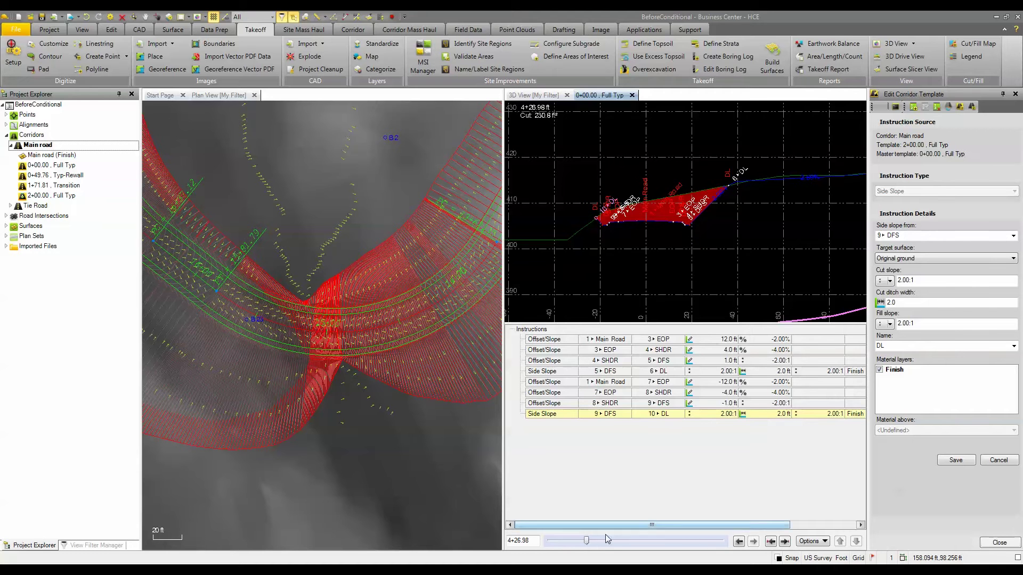
pyautogui.moveTo(586, 542); pyautogui.dragTo(680, 542)
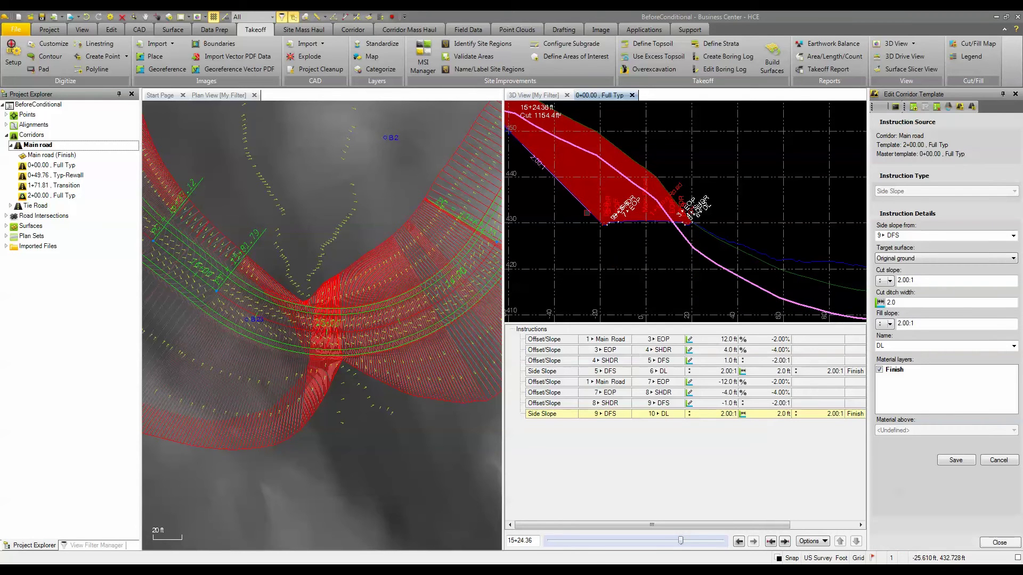
pyautogui.moveTo(585, 224); pyautogui.dragTo(632, 266, button='middle')
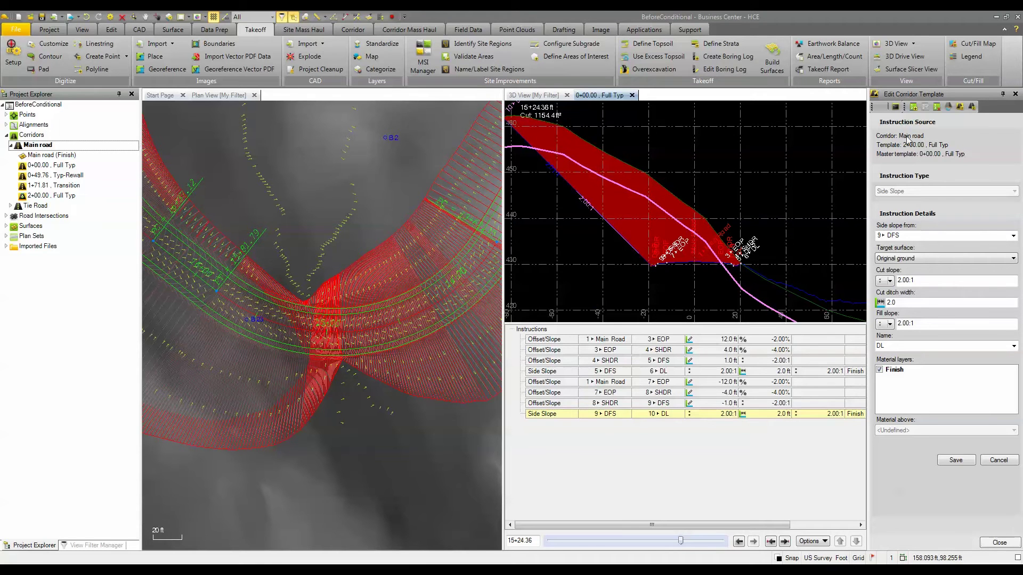
# Start a new Conditional instruction in the corridor template, described as Rock Cut, with the condition "if".
pyautogui.click(913, 107)
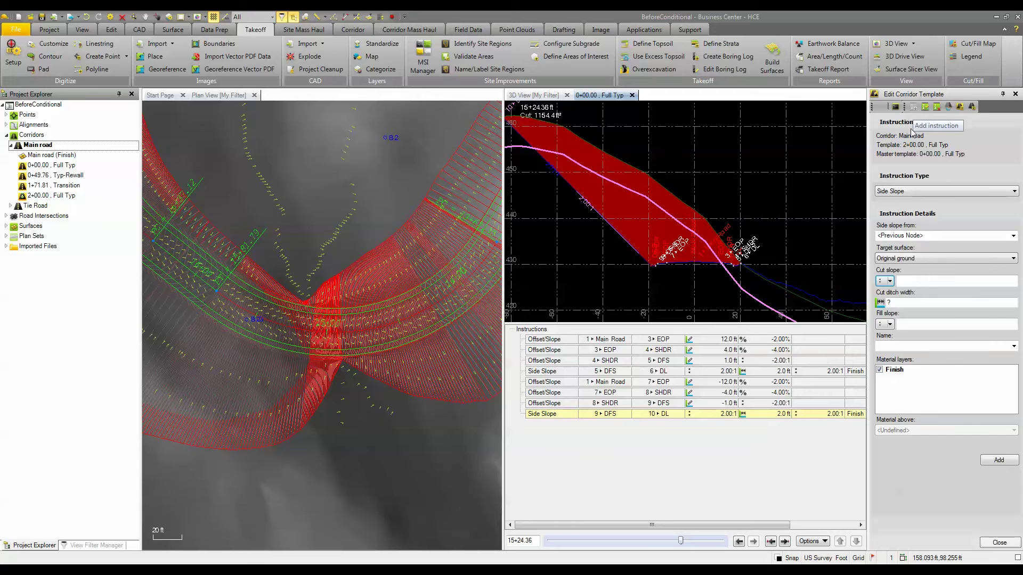
pyautogui.click(906, 191)
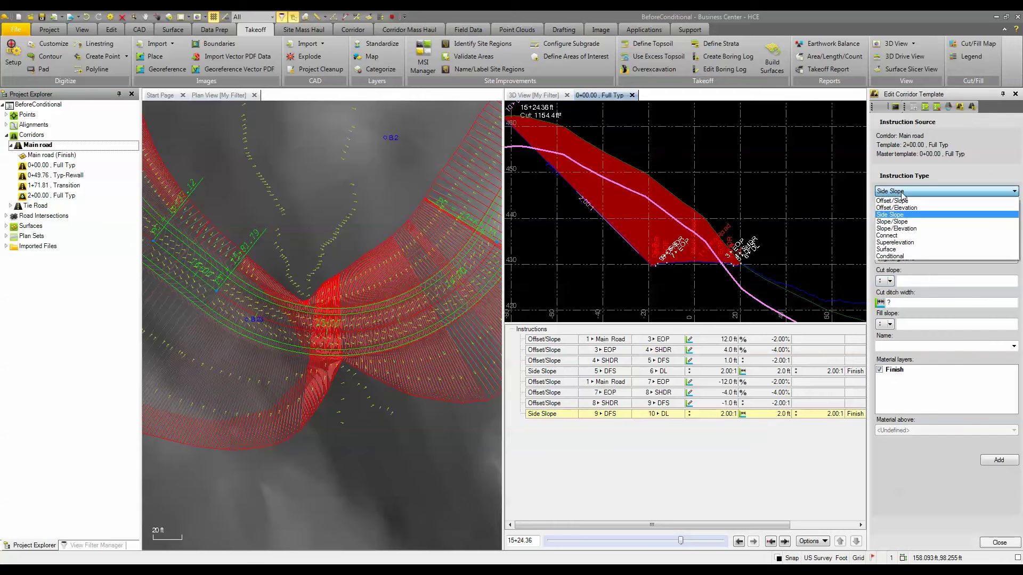
pyautogui.click(888, 258)
pyautogui.click(896, 250)
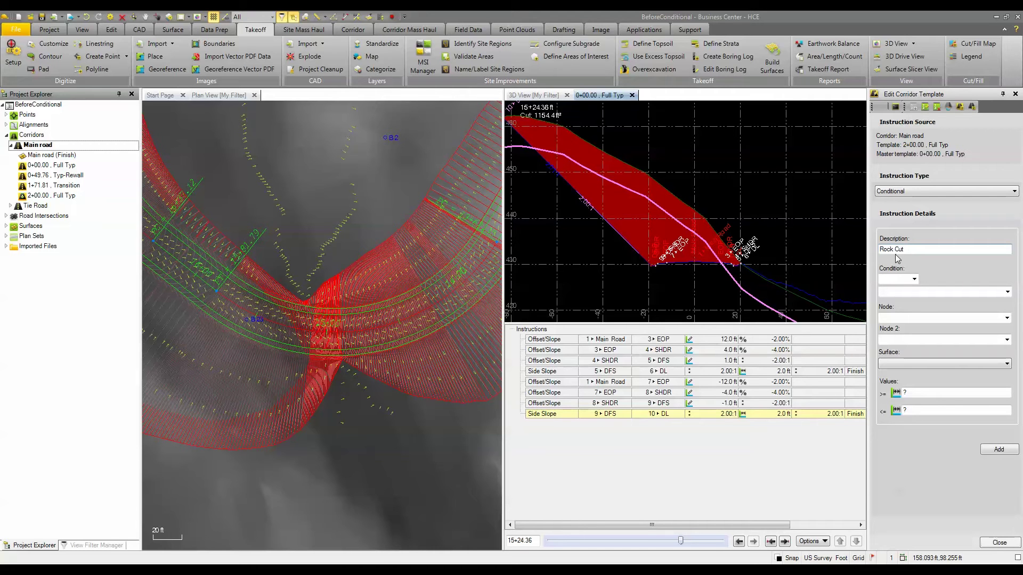
pyautogui.click(914, 279)
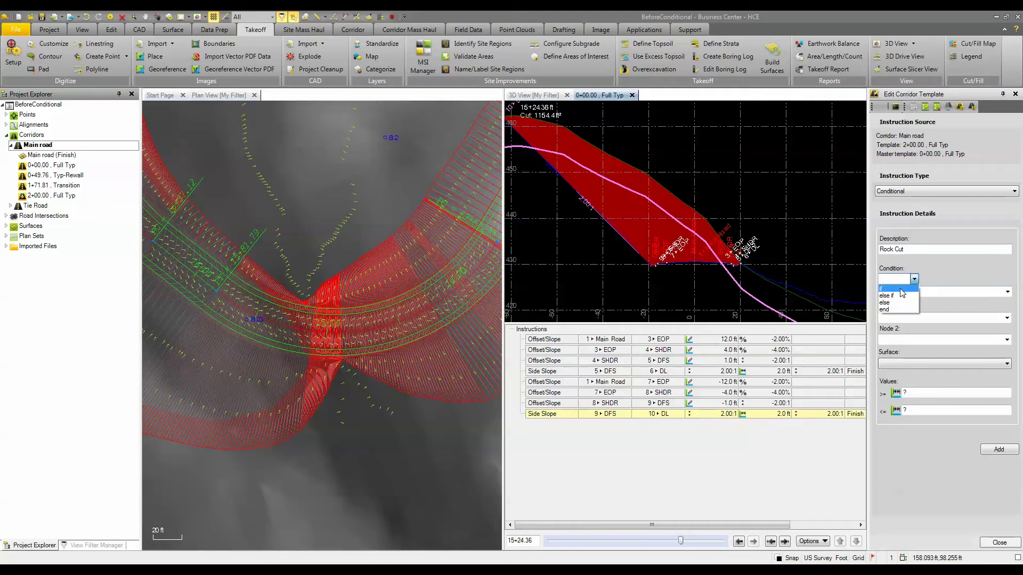
pyautogui.click(901, 288)
# Set the Rock Cut condition to "Node is below surface", using node 9 DFS and the Rock surface.
pyautogui.click(1006, 293)
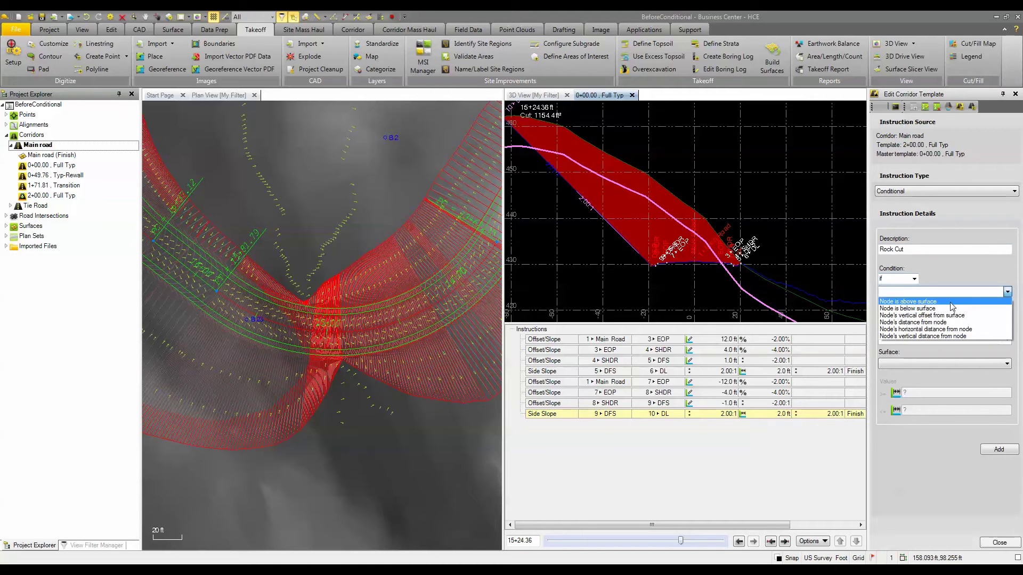
pyautogui.click(907, 310)
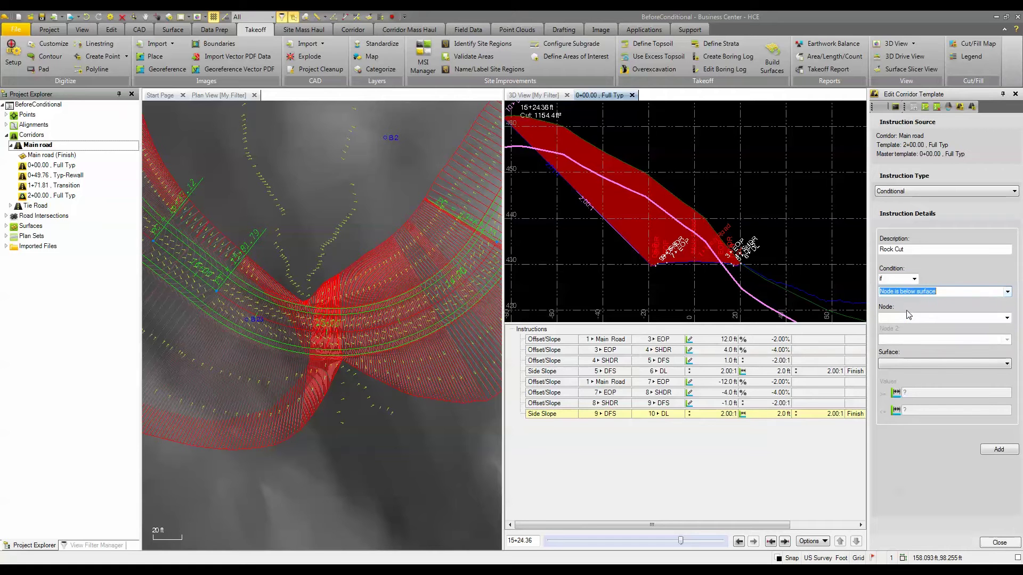
pyautogui.click(1006, 318)
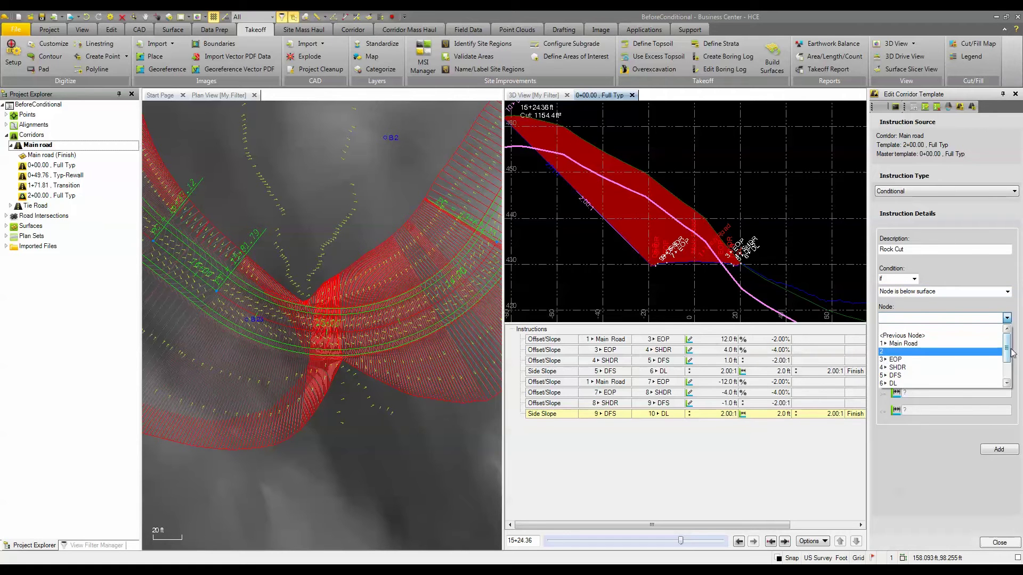
pyautogui.moveTo(1007, 349); pyautogui.dragTo(1006, 367)
pyautogui.click(895, 375)
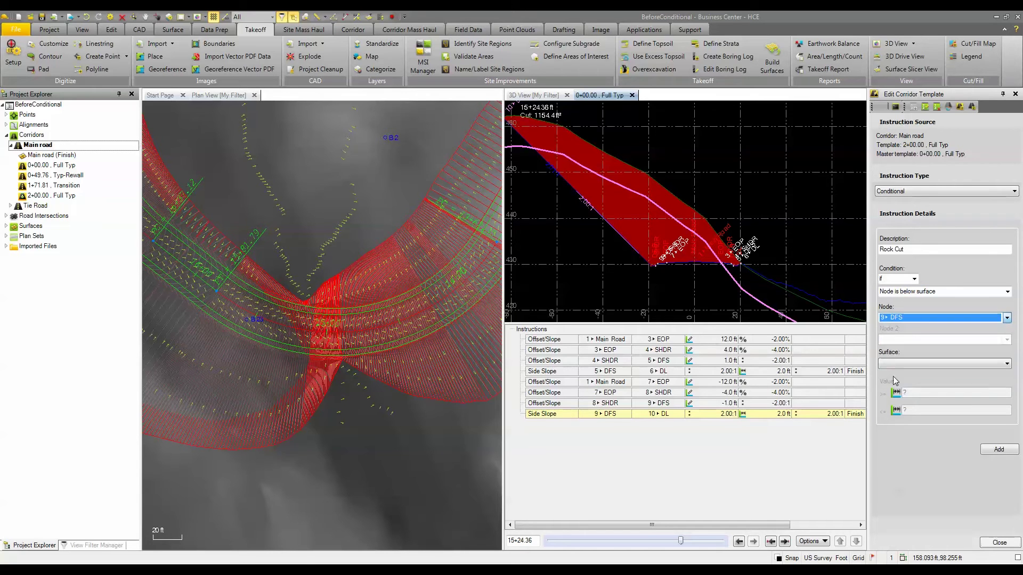
pyautogui.scroll(4, 653, 268)
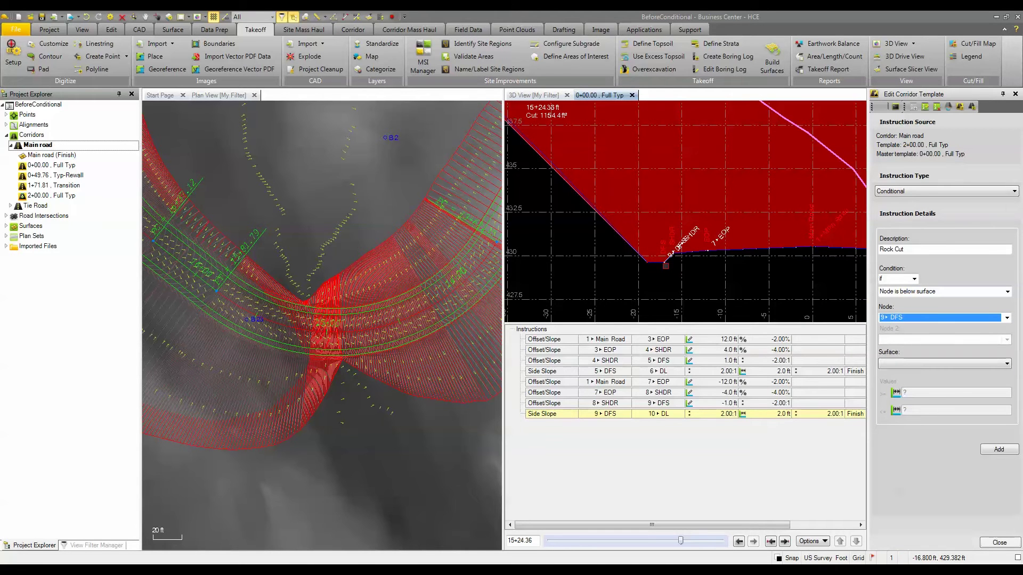
pyautogui.click(915, 364)
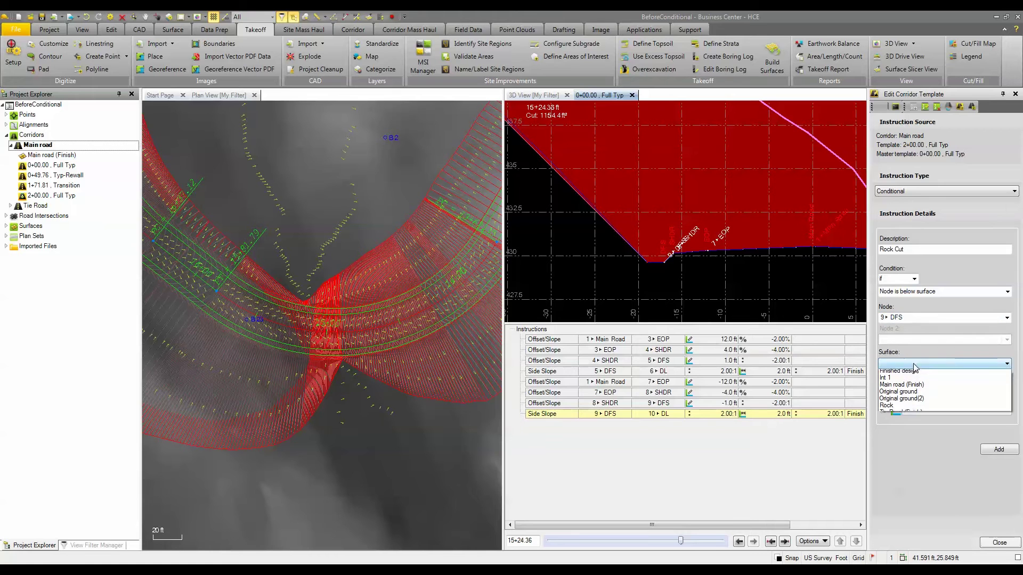
pyautogui.click(885, 408)
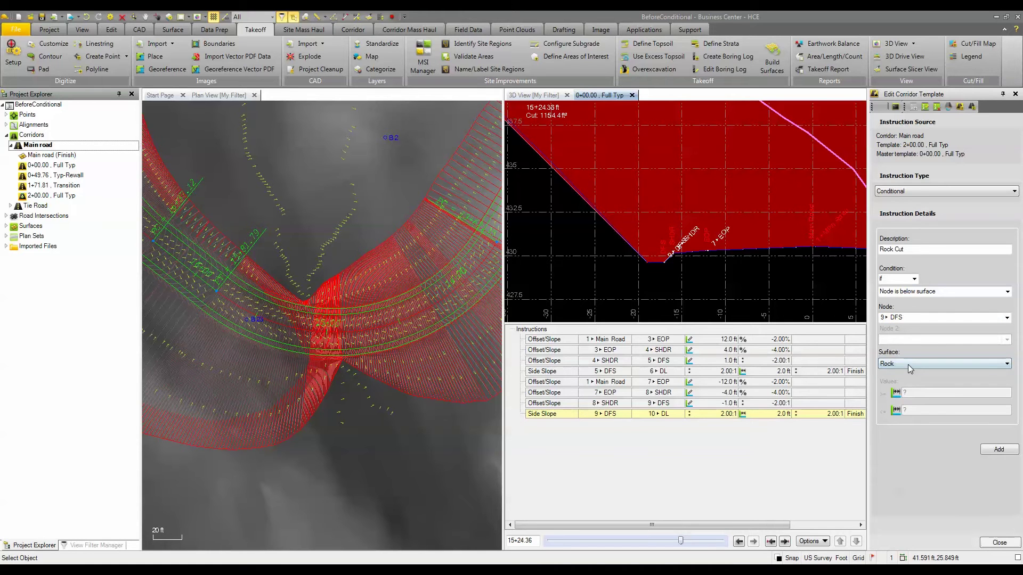
# Add the Rock Cut conditional and start a Side Slope instruction under it from node 9 DFS, targeting the Rock surface.
pyautogui.click(991, 452)
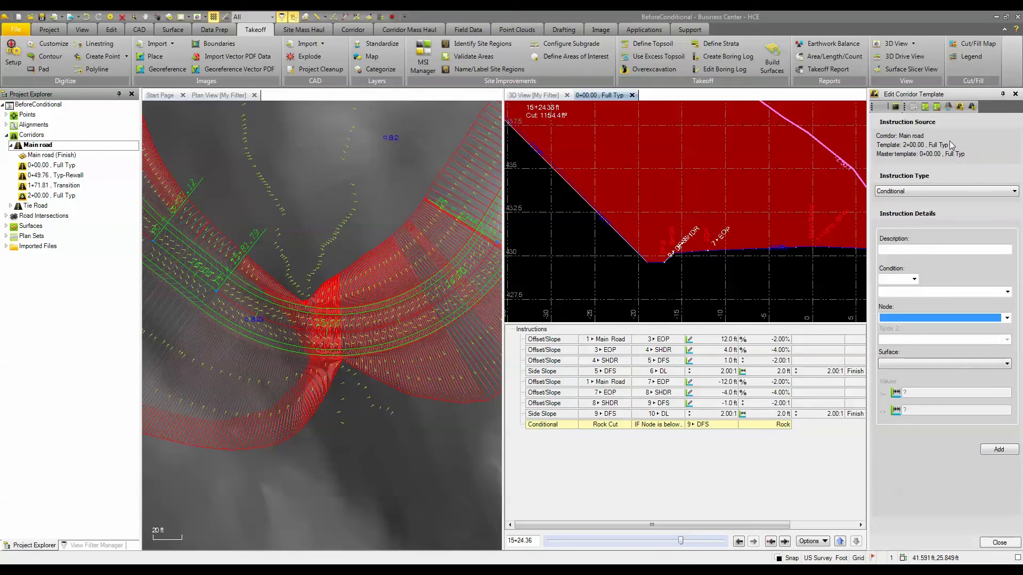
pyautogui.click(900, 193)
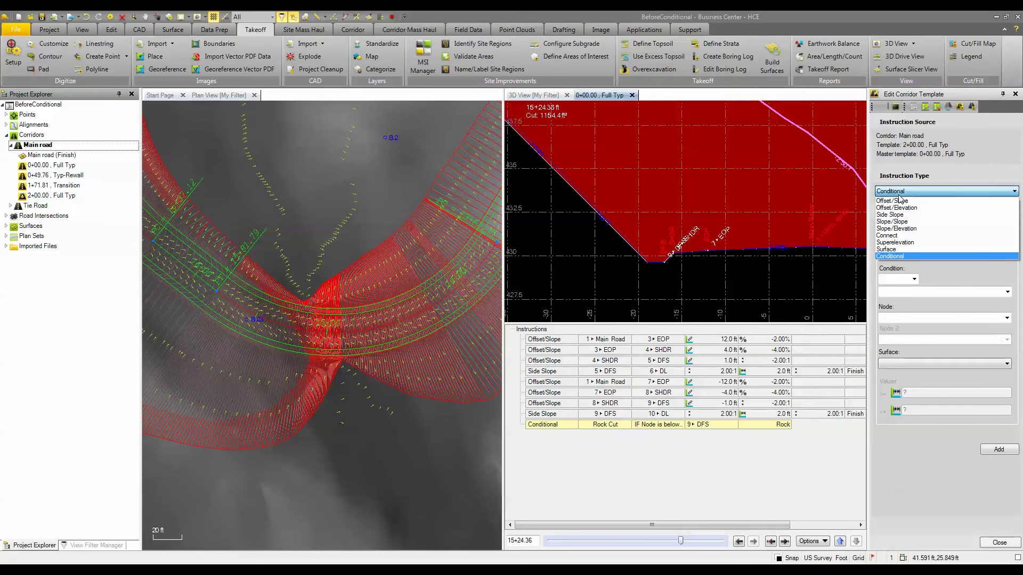
pyautogui.click(903, 215)
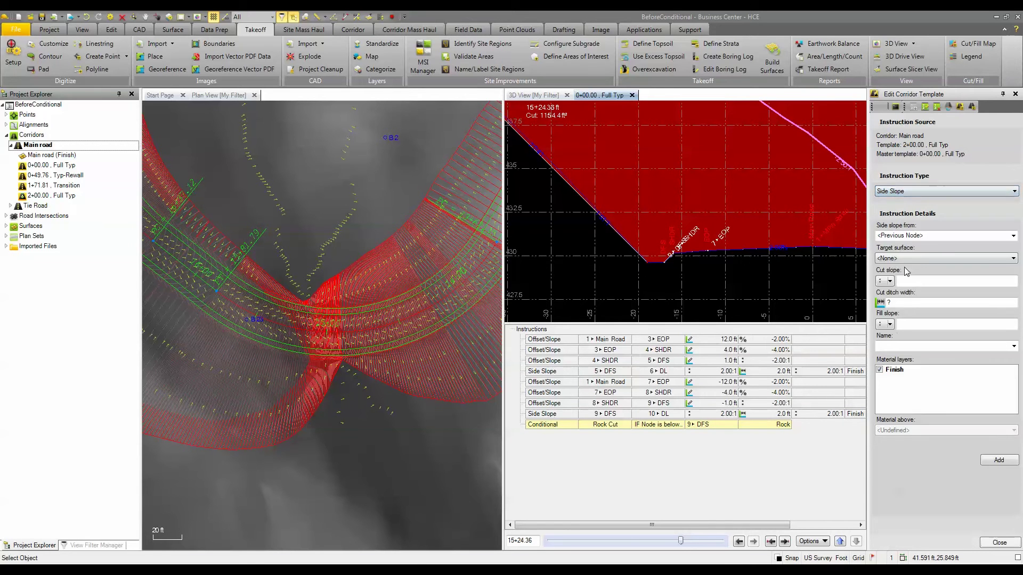
pyautogui.click(1013, 236)
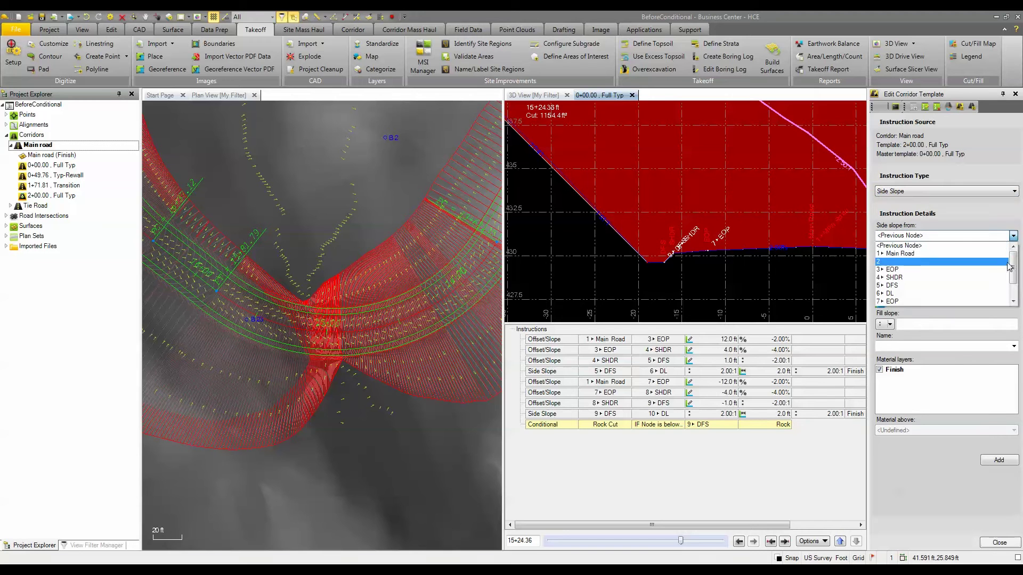
pyautogui.moveTo(1012, 267); pyautogui.dragTo(1013, 299)
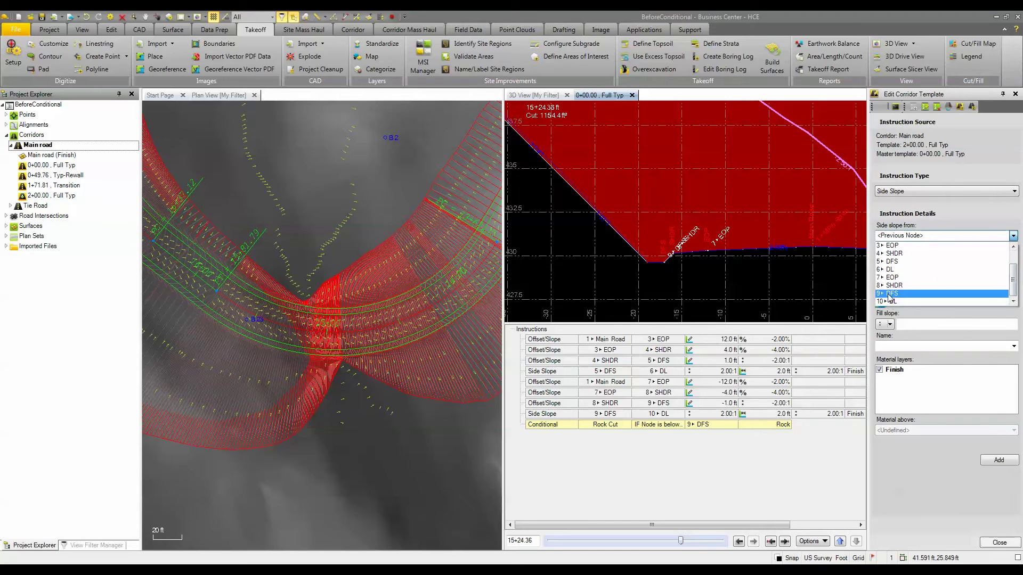
pyautogui.click(889, 293)
pyautogui.click(907, 261)
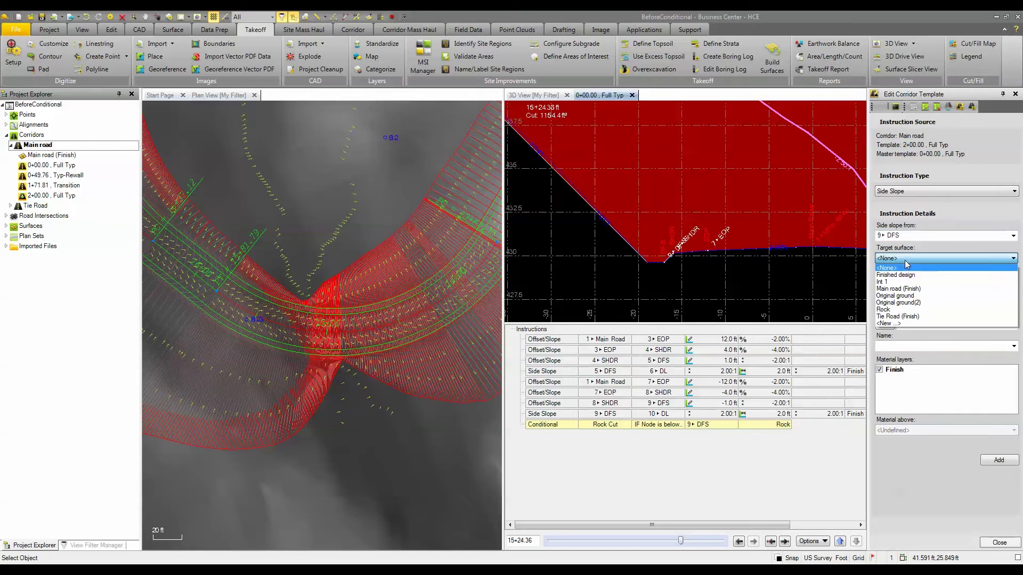
pyautogui.click(900, 299)
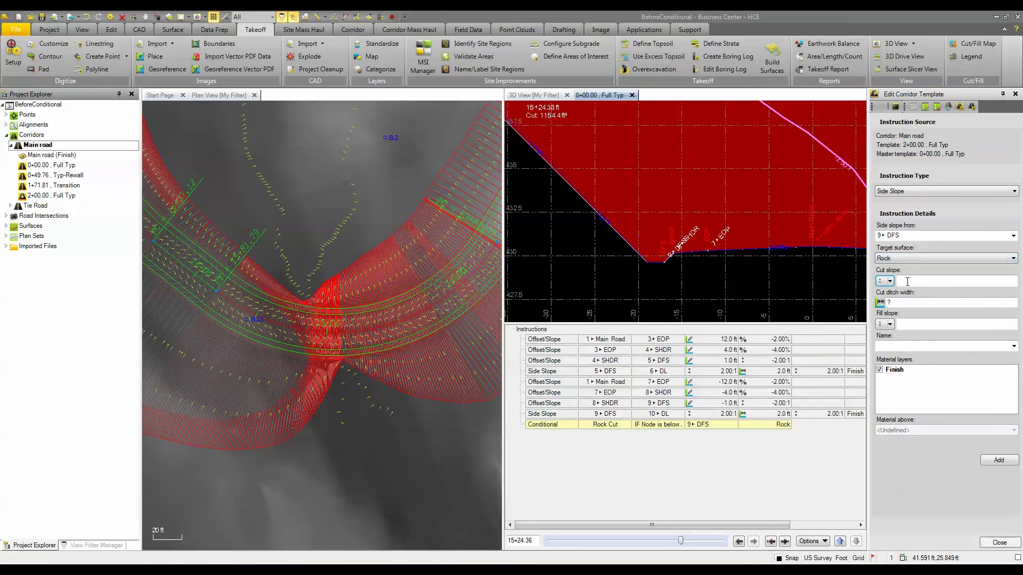
# Add the rock side slope with cut slope 1:1, cut ditch width 2.0, fill slope 2:1 and the name ROCK-DL.
pyautogui.click(907, 281)
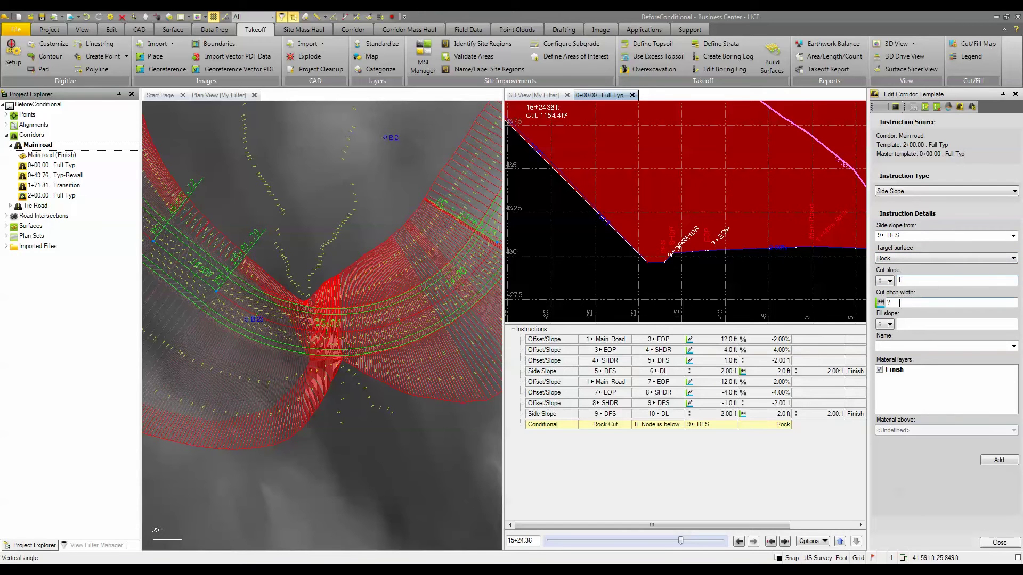
pyautogui.click(895, 304)
pyautogui.moveTo(890, 304); pyautogui.dragTo(873, 308)
pyautogui.write('2')
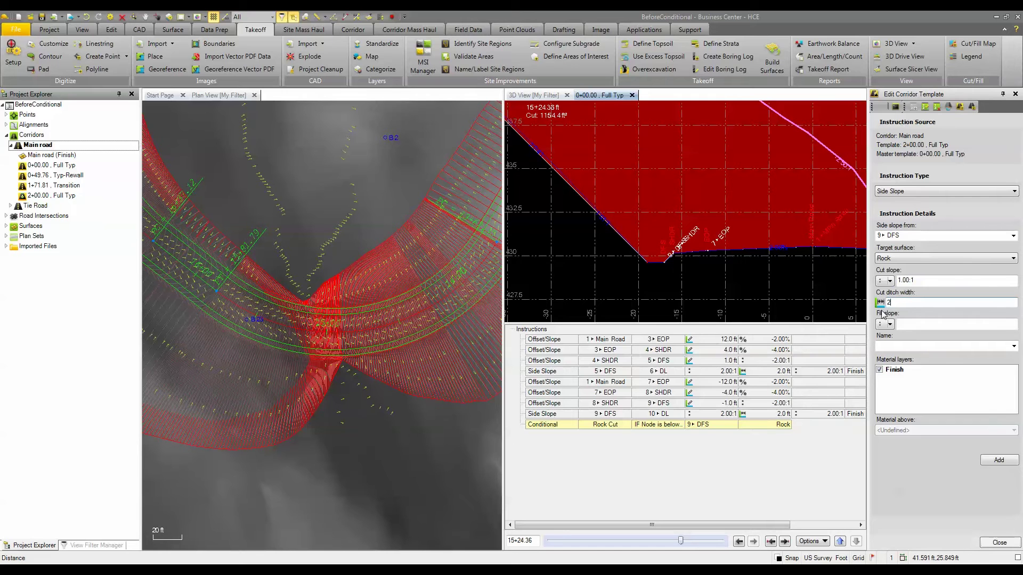
pyautogui.click(907, 323)
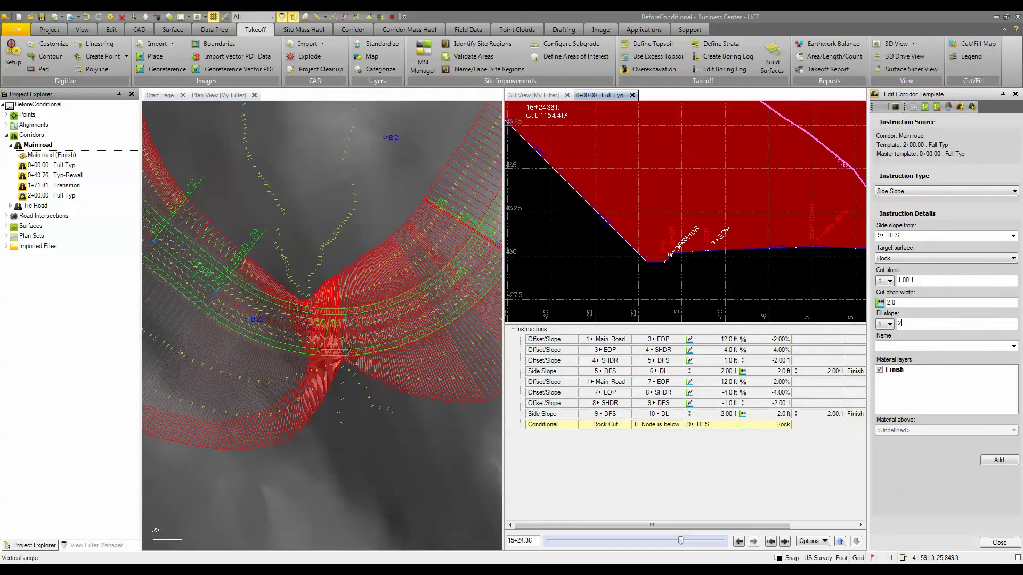
pyautogui.click(897, 347)
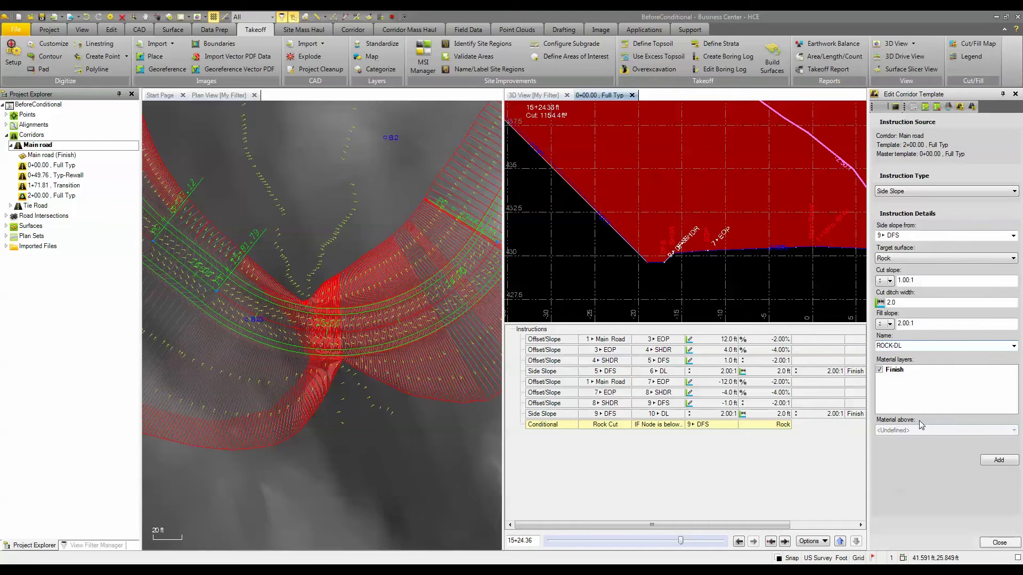
pyautogui.click(996, 463)
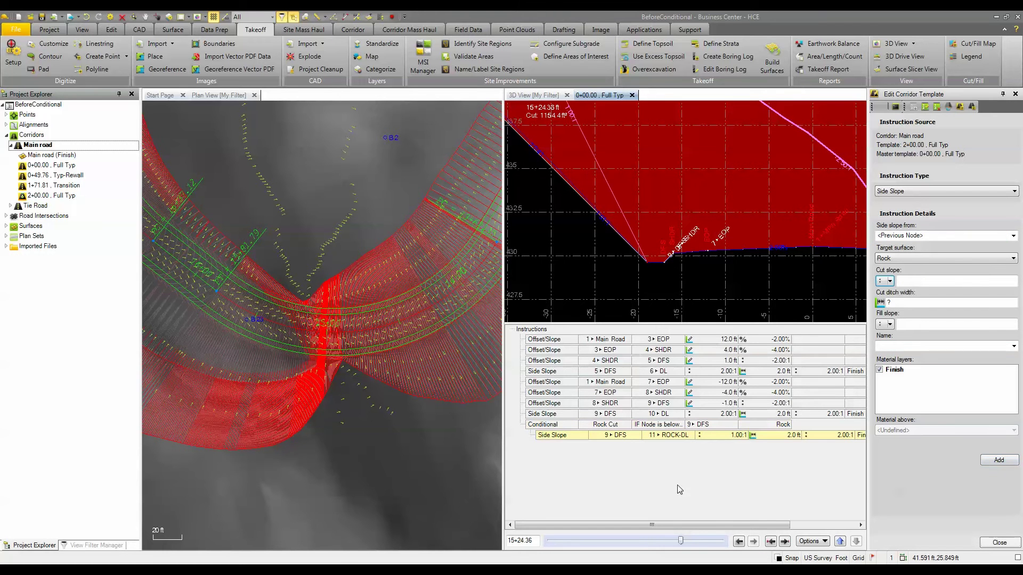
# Start an Offset/Slope instruction from node 11 ROCK-DL under the Rock Cut conditional.
pyautogui.scroll(-3, 613, 195)
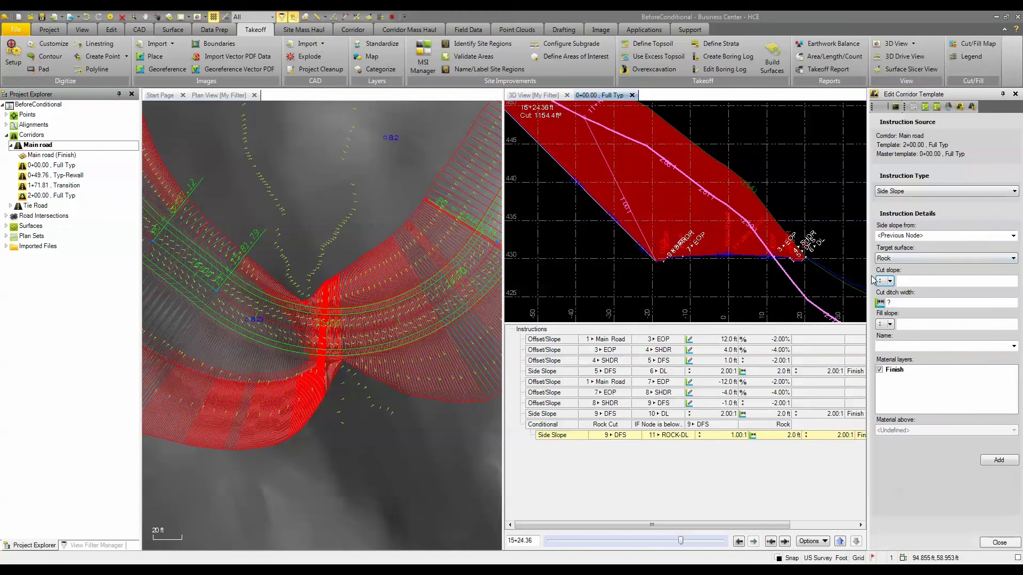
pyautogui.scroll(-1, 620, 245)
pyautogui.moveTo(620, 245); pyautogui.dragTo(640, 272, button='middle')
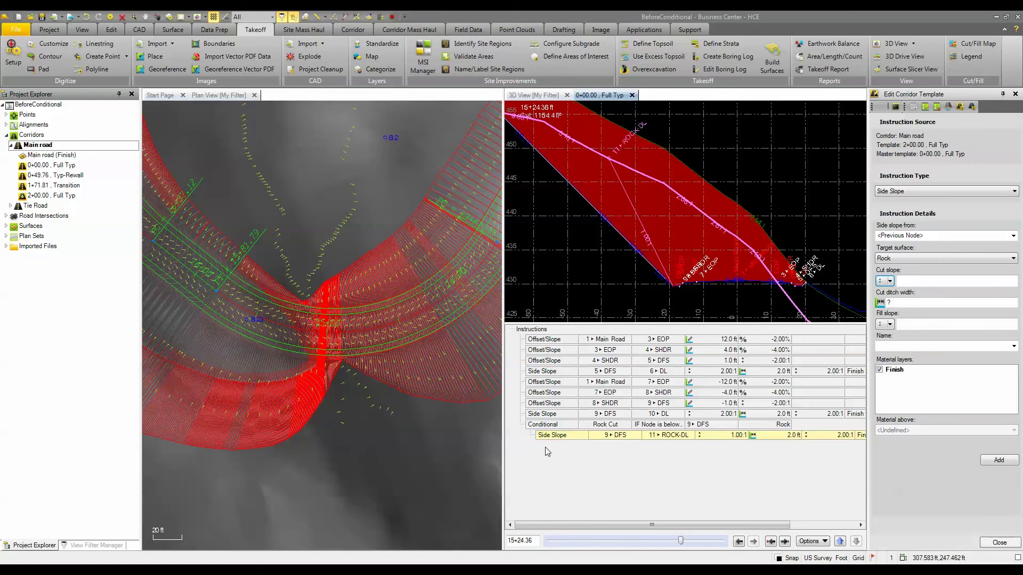
pyautogui.click(909, 191)
pyautogui.click(904, 201)
pyautogui.click(912, 236)
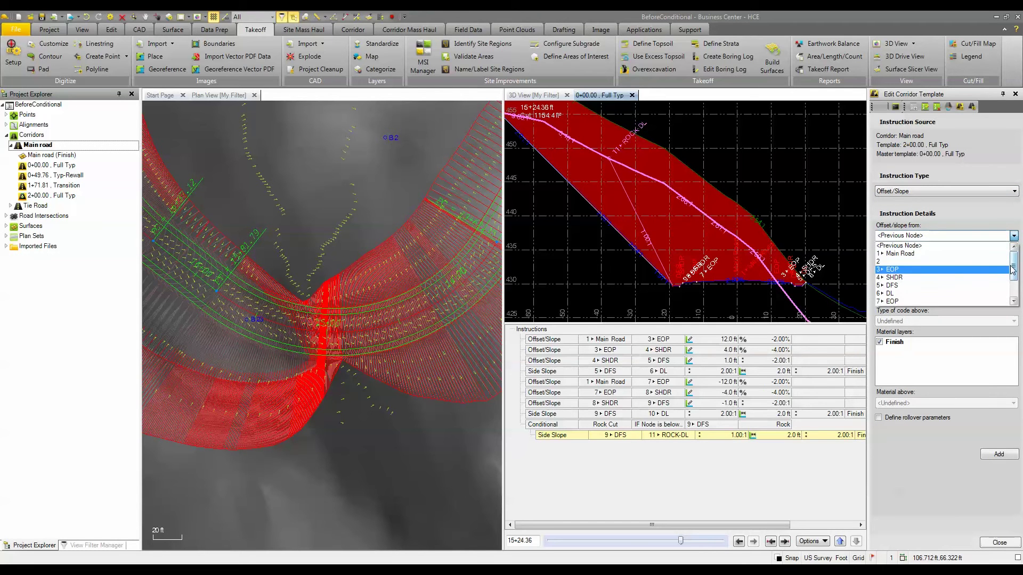
pyautogui.moveTo(1013, 265); pyautogui.dragTo(1015, 290)
pyautogui.click(902, 302)
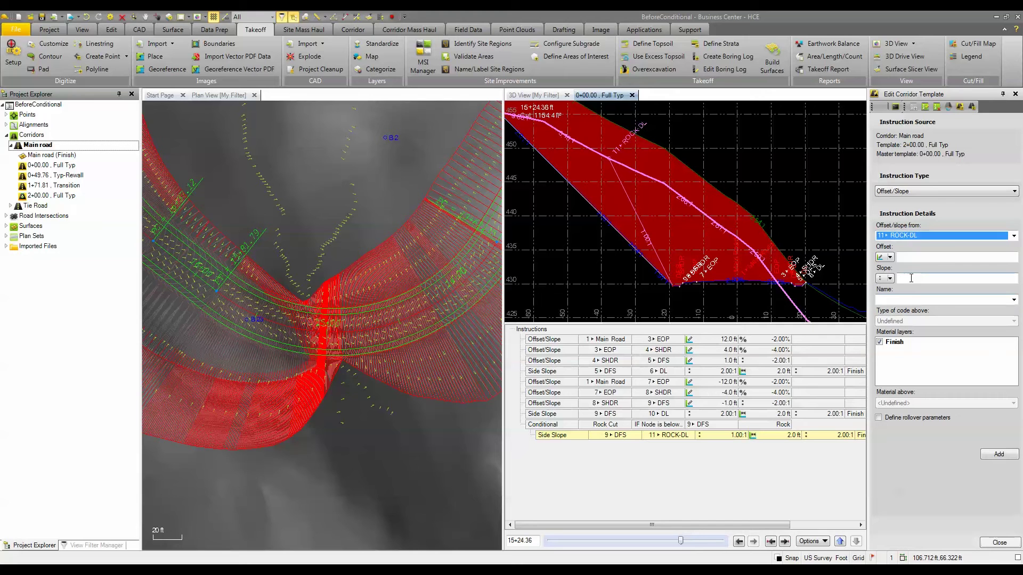
# Add the offset/slope instruction with an offset of -5 ft, a slope of 1% and the name Bench.
pyautogui.click(910, 256)
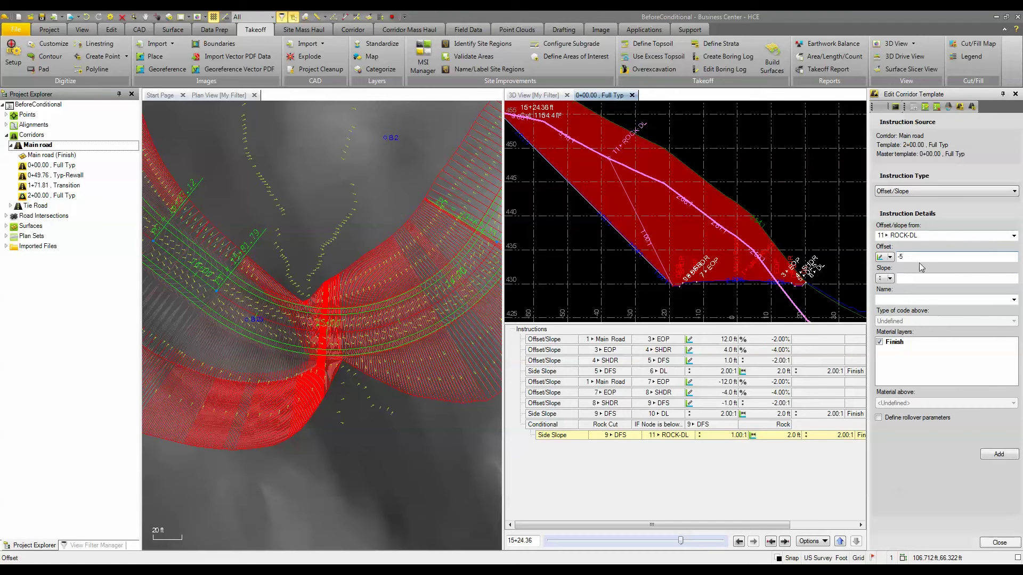
pyautogui.click(910, 278)
pyautogui.click(890, 278)
pyautogui.click(898, 293)
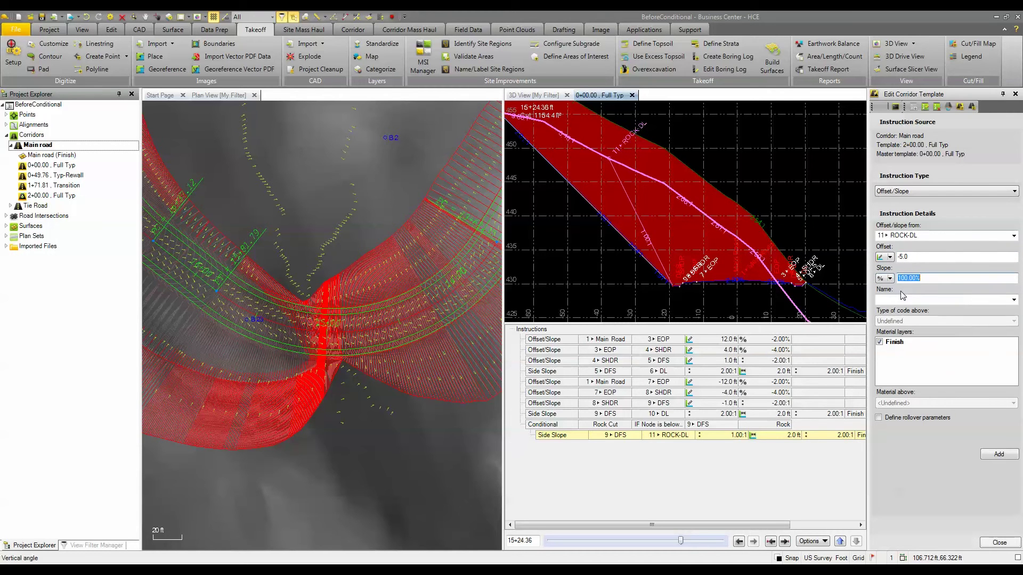
pyautogui.write('1')
pyautogui.click(892, 300)
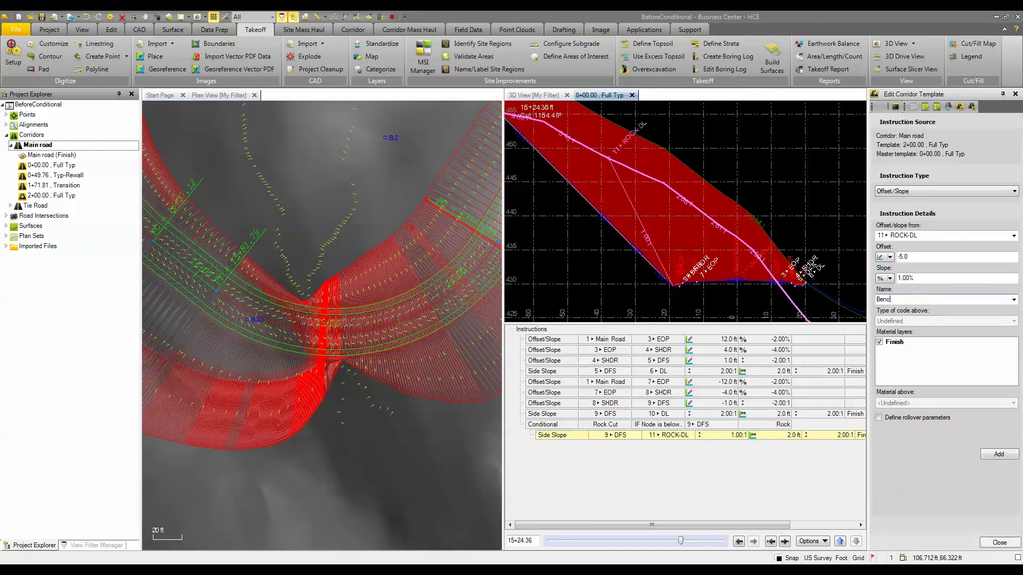
pyautogui.click(994, 457)
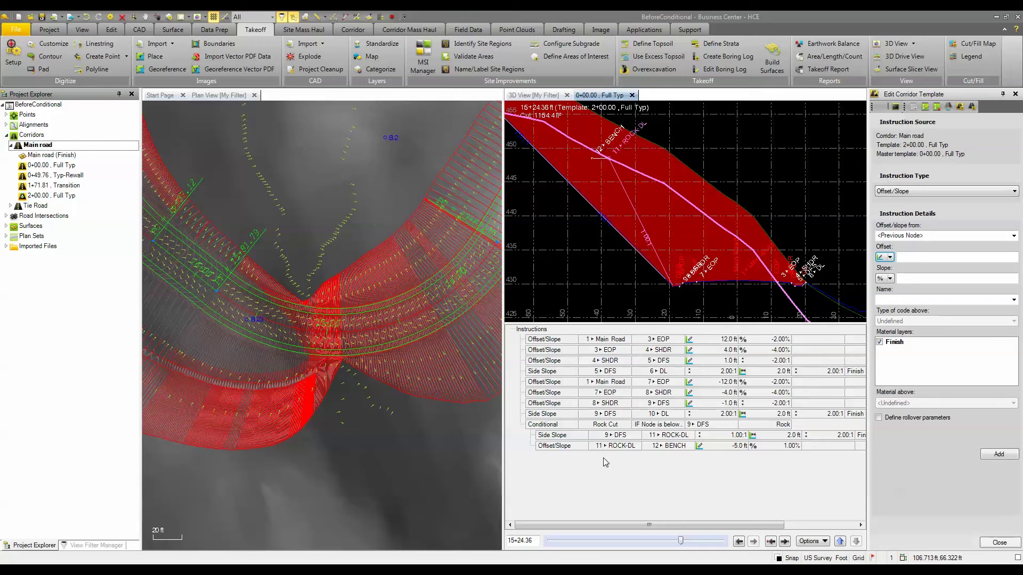
pyautogui.click(904, 192)
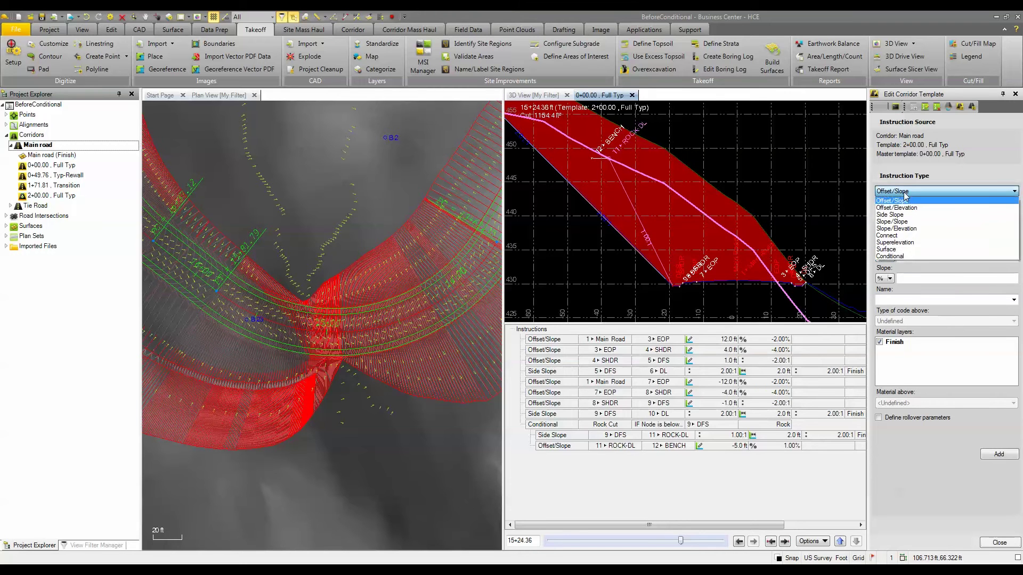
pyautogui.click(898, 215)
pyautogui.click(901, 236)
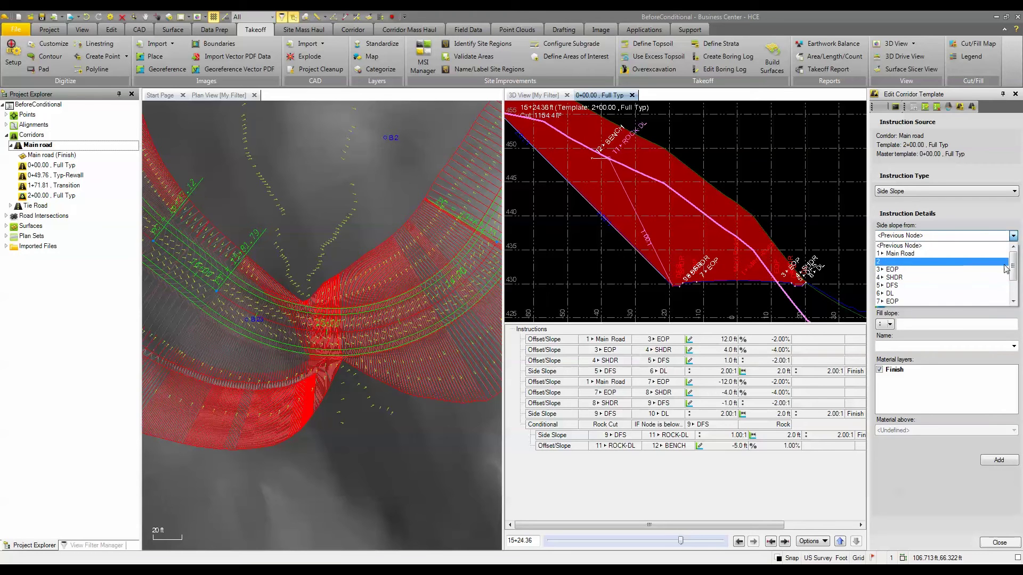
pyautogui.moveTo(1014, 267); pyautogui.dragTo(1015, 285)
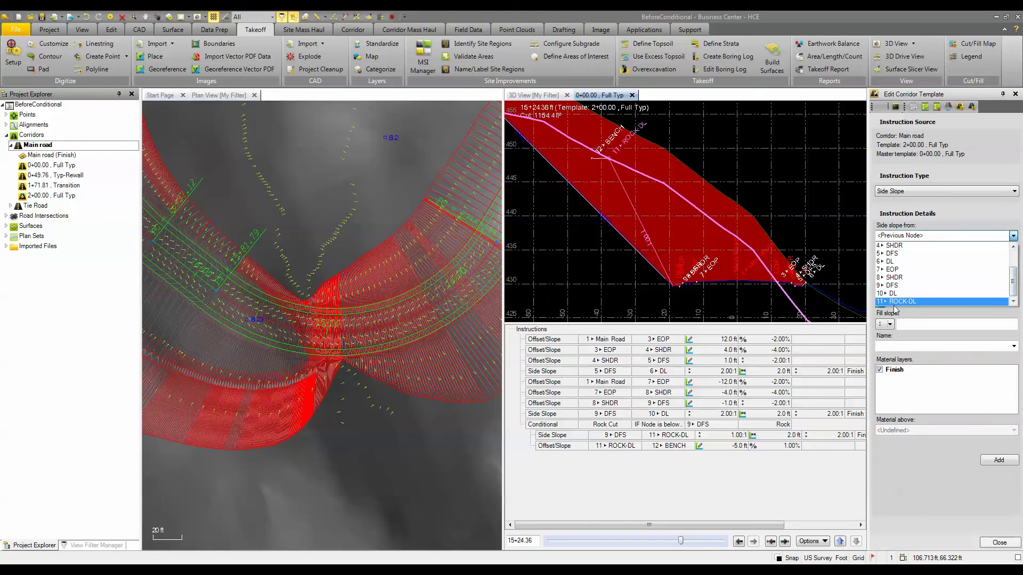
pyautogui.click(910, 308)
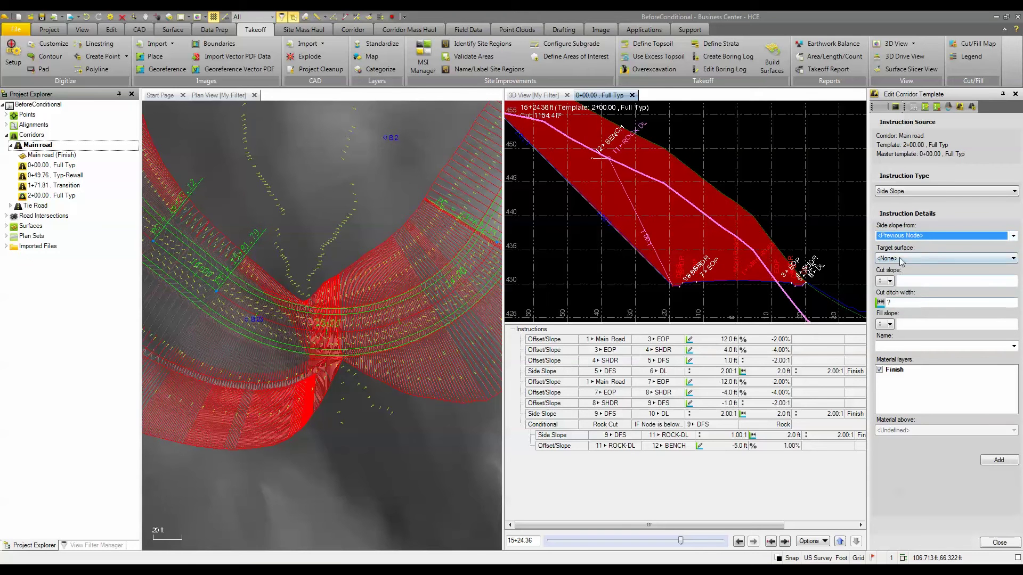
pyautogui.click(1013, 236)
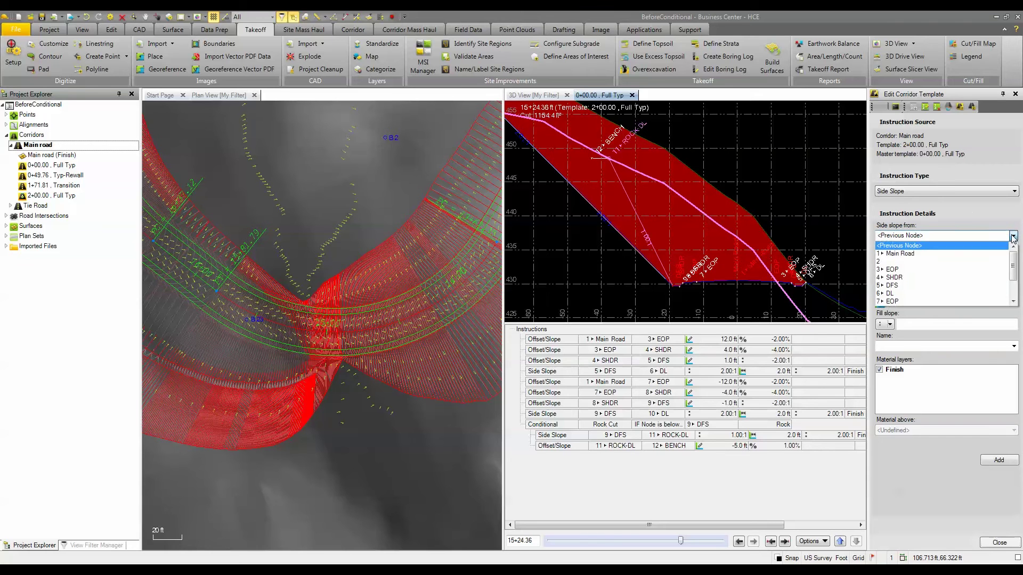
pyautogui.click(929, 190)
# Start a Side Slope instruction following the bench instruction, from node 12 BENCH with Original ground as the target surface.
pyautogui.click(928, 190)
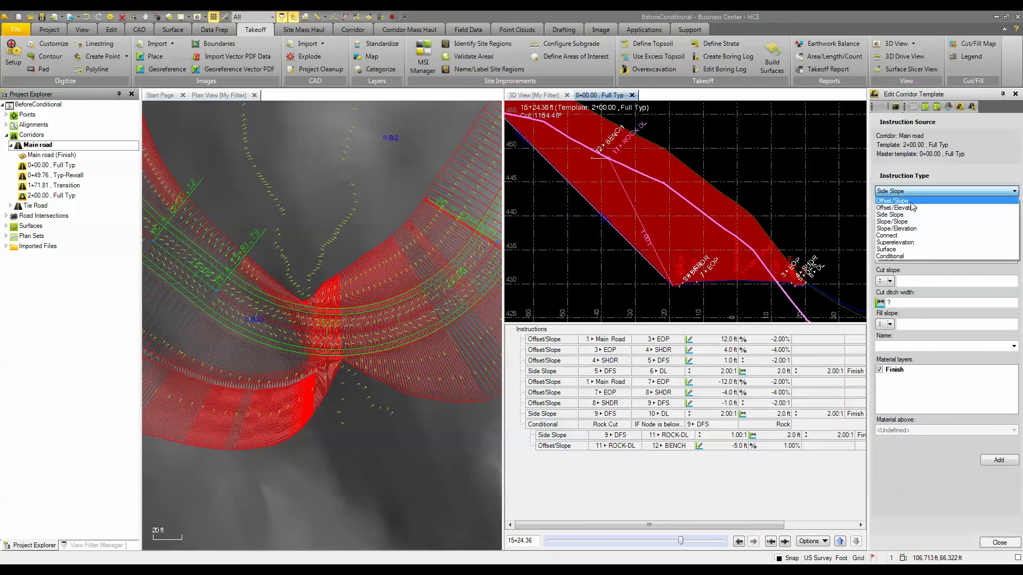
pyautogui.click(899, 215)
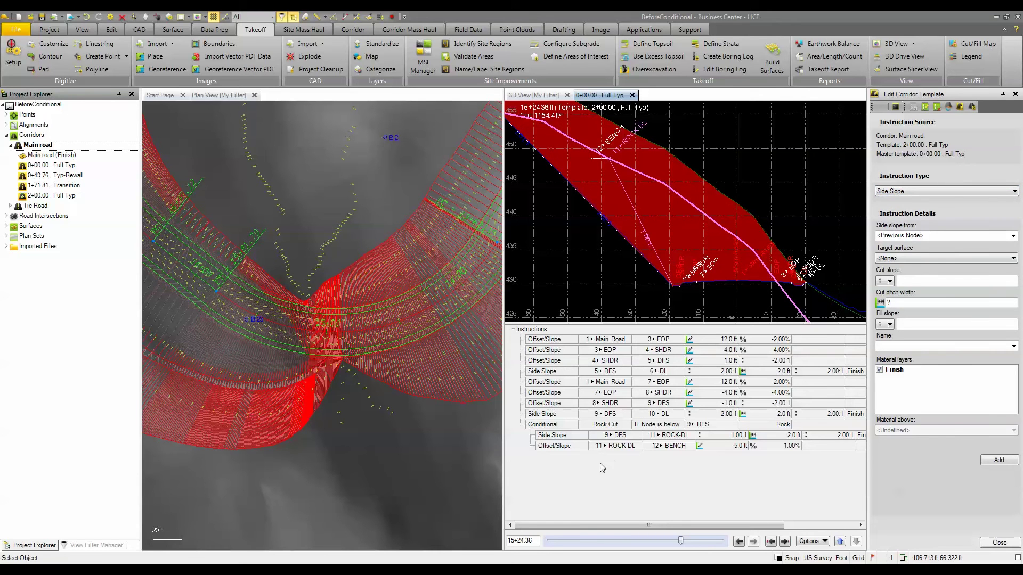
pyautogui.click(569, 449)
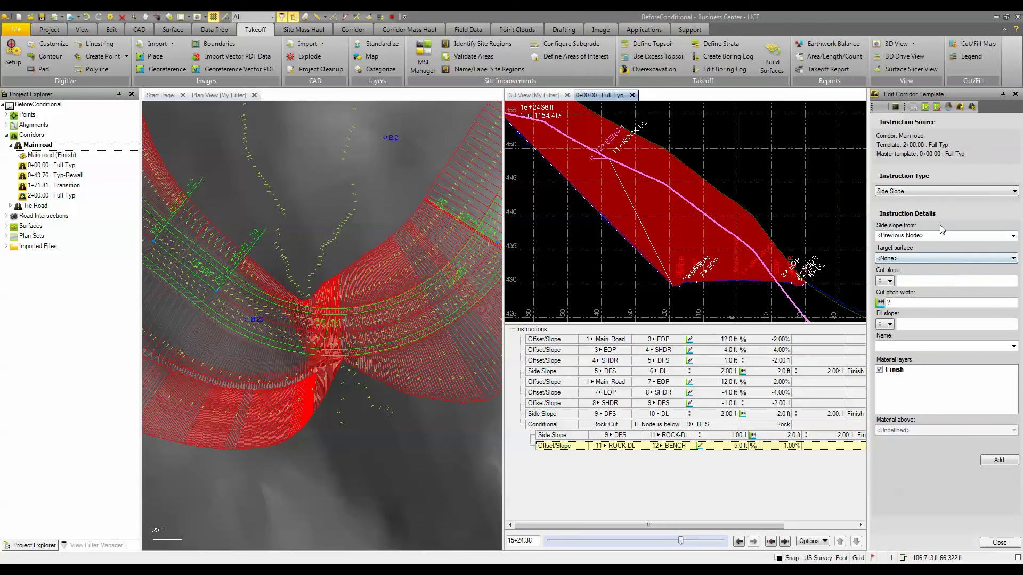
pyautogui.click(941, 235)
pyautogui.click(1009, 245)
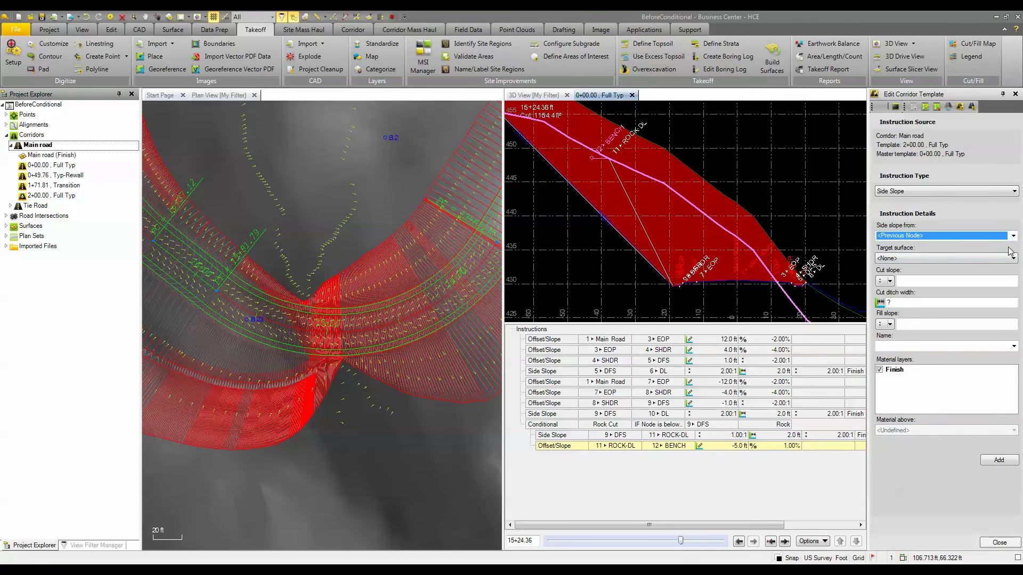
pyautogui.click(1012, 236)
pyautogui.moveTo(1014, 260); pyautogui.dragTo(1013, 282)
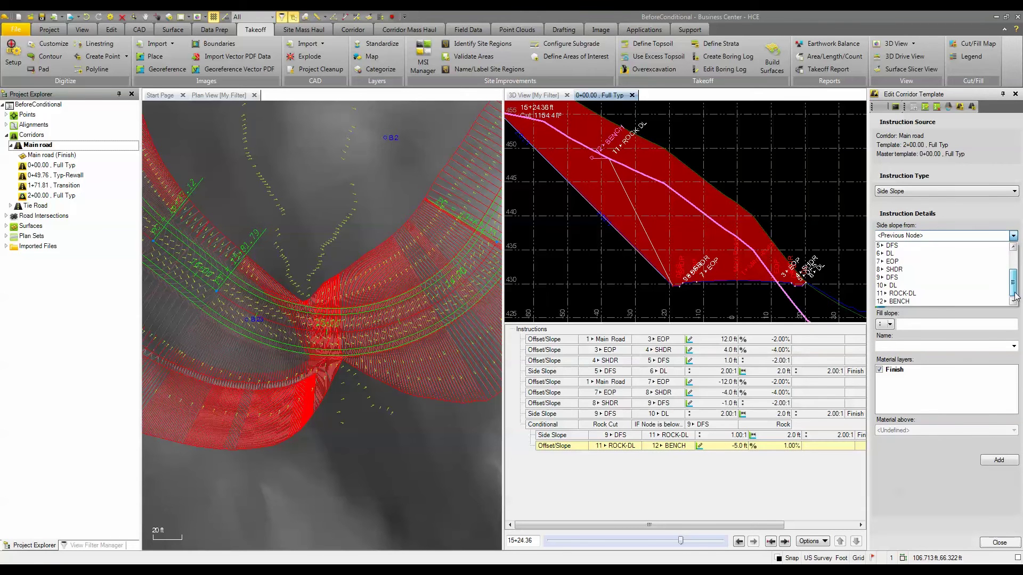
pyautogui.click(933, 302)
pyautogui.click(910, 259)
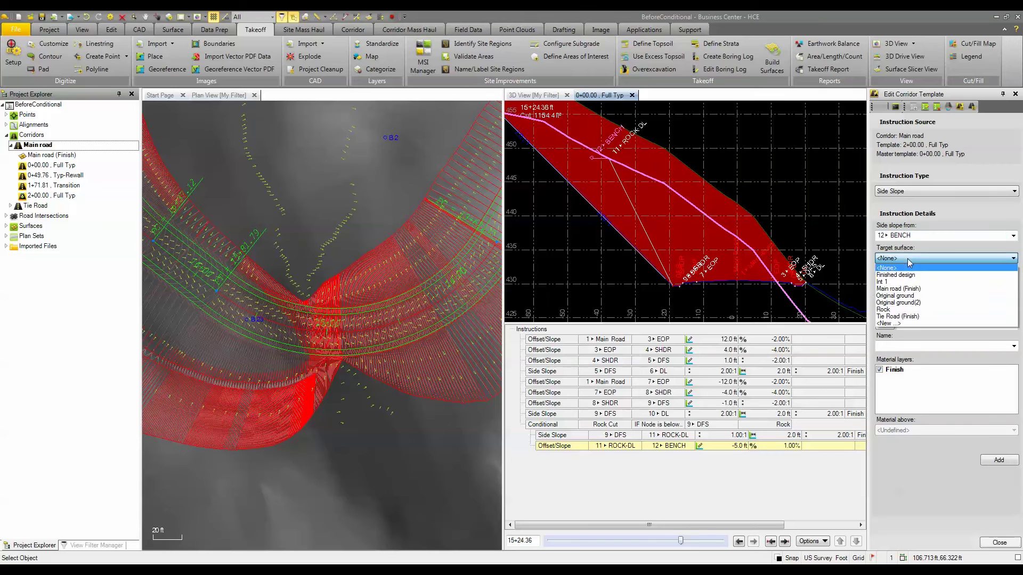
pyautogui.click(904, 296)
# Add the side slope from the bench to Original ground with cut slope 2:1, cut ditch width 0.0, fill slope 2:1 and the name DL-OG.
pyautogui.click(906, 281)
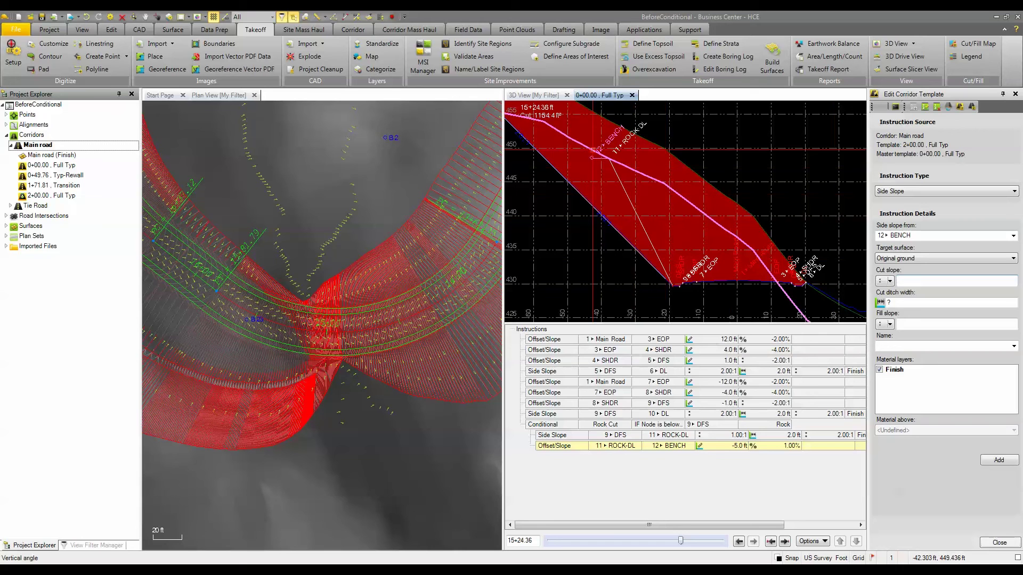
pyautogui.click(903, 302)
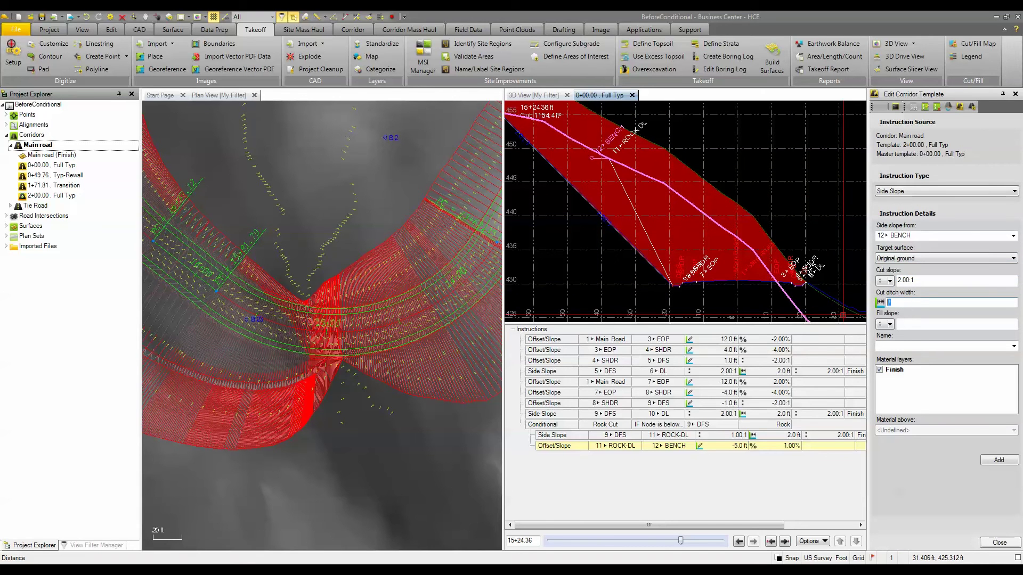
pyautogui.click(909, 324)
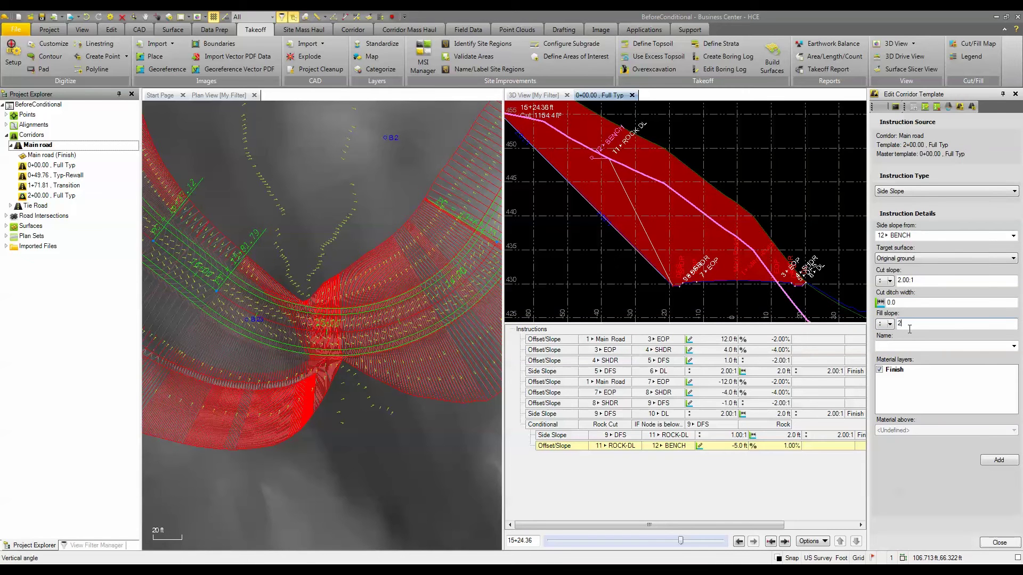
pyautogui.click(903, 347)
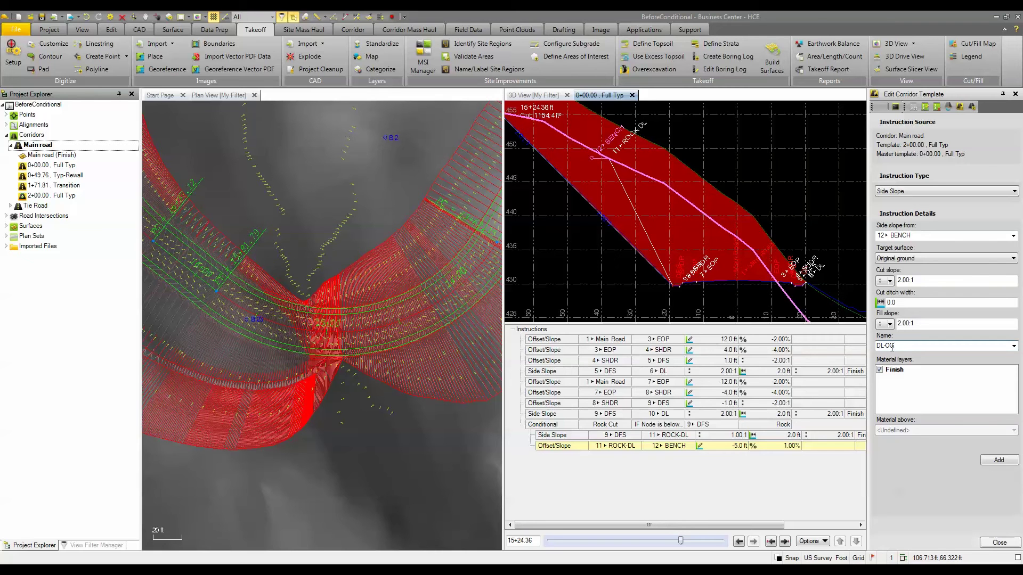
pyautogui.click(1001, 461)
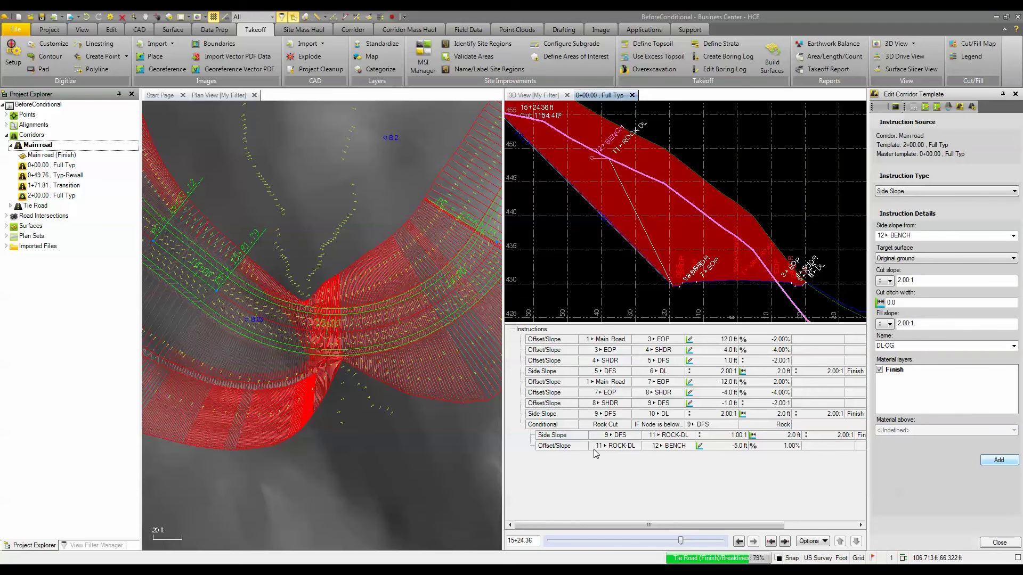
pyautogui.scroll(-3, 592, 246)
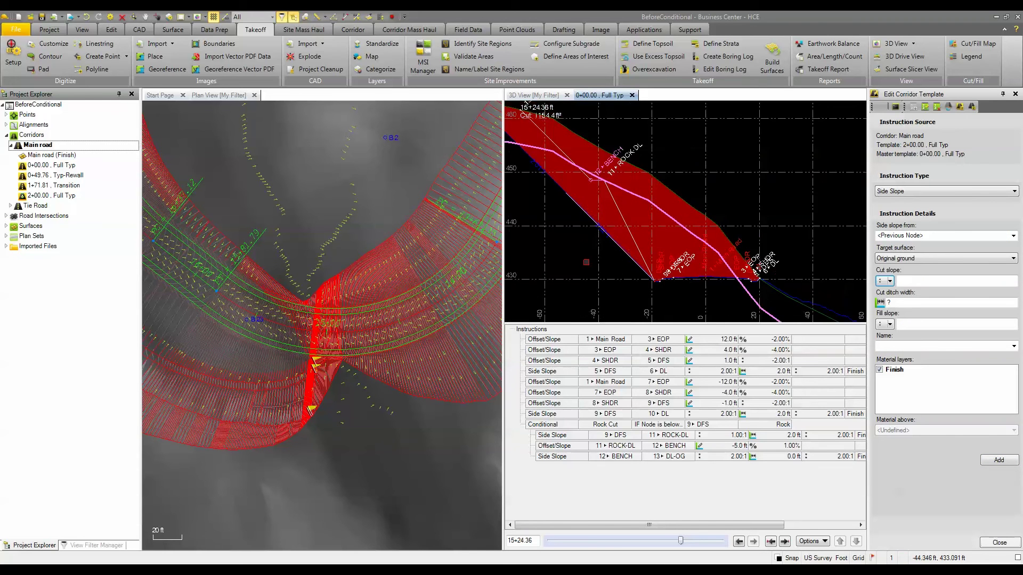
pyautogui.moveTo(592, 246); pyautogui.dragTo(615, 256, button='middle')
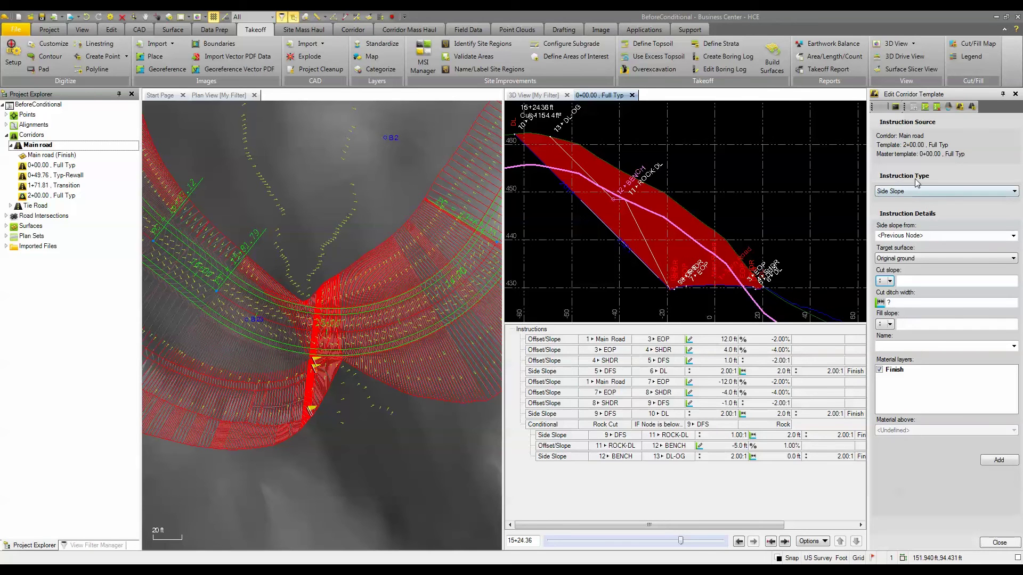
# Add a Conditional instruction described as Node Above Rock with the condition set to else.
pyautogui.click(907, 192)
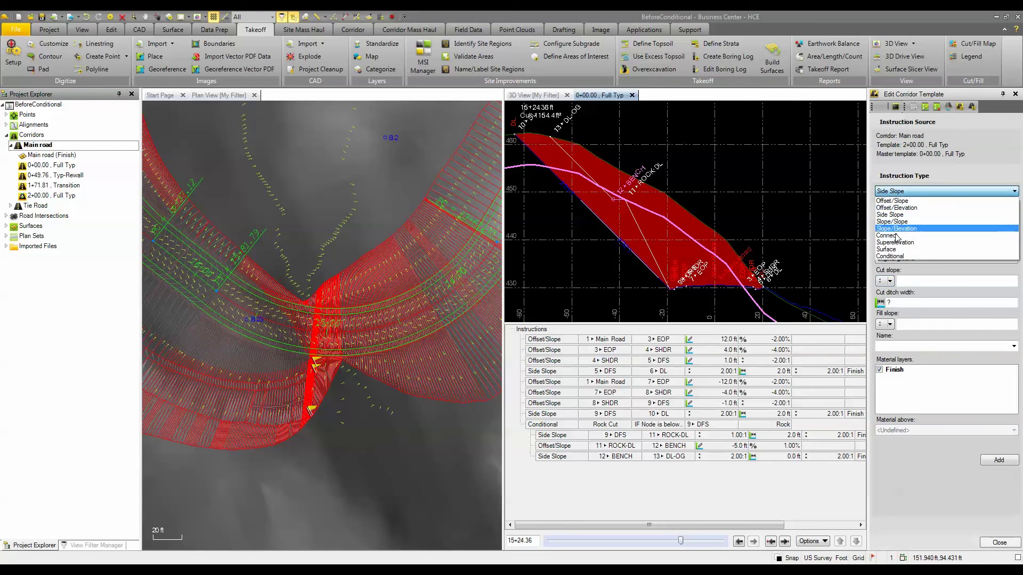
pyautogui.click(890, 257)
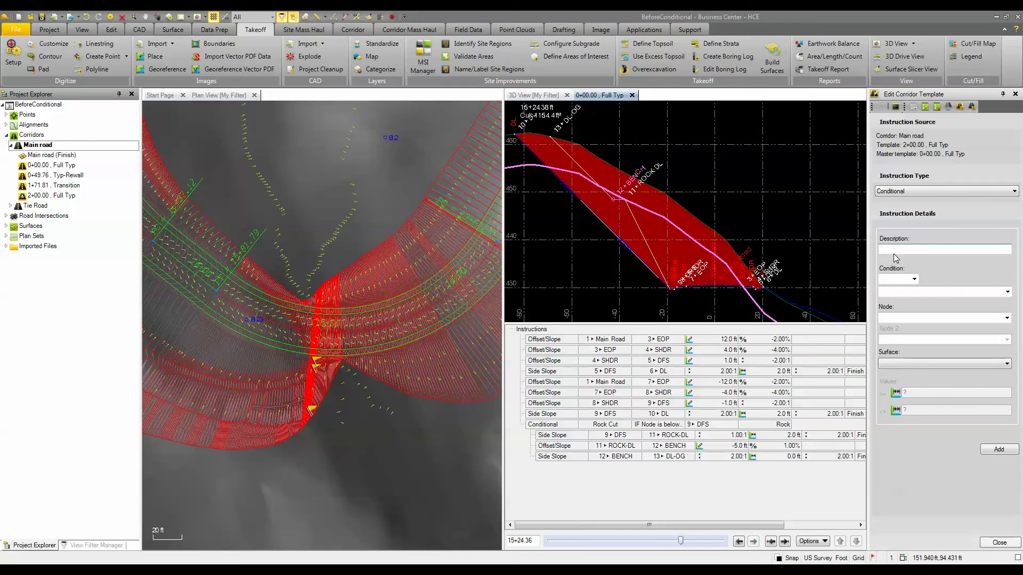
pyautogui.click(893, 253)
pyautogui.write('Else')
pyautogui.click(912, 280)
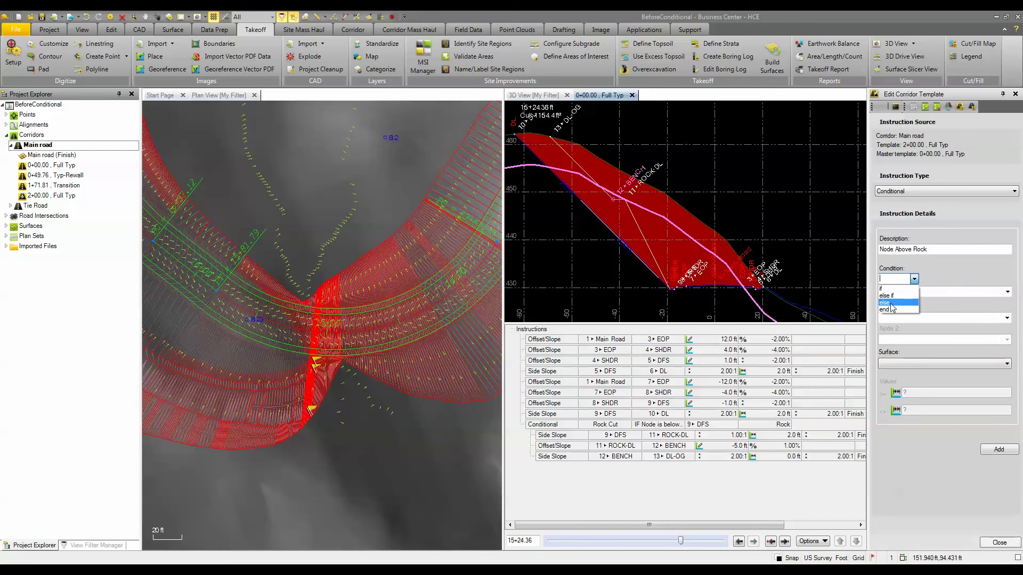
pyautogui.click(891, 303)
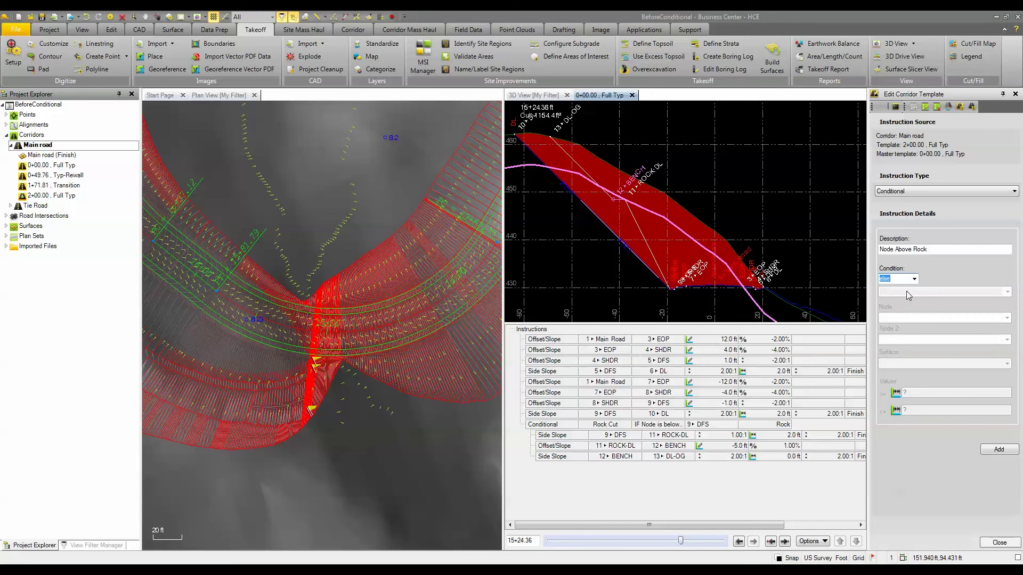
pyautogui.click(999, 449)
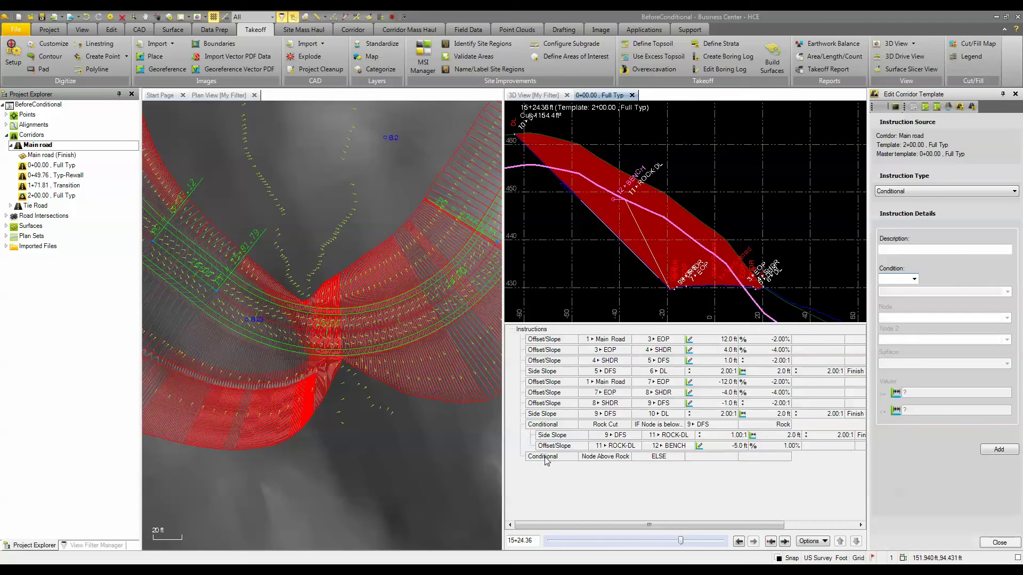
# Move the DL-OG side slope instruction above the Node Above Rock conditional so it belongs to the Rock Cut conditional.
pyautogui.click(547, 459)
pyautogui.moveTo(552, 468); pyautogui.dragTo(558, 455)
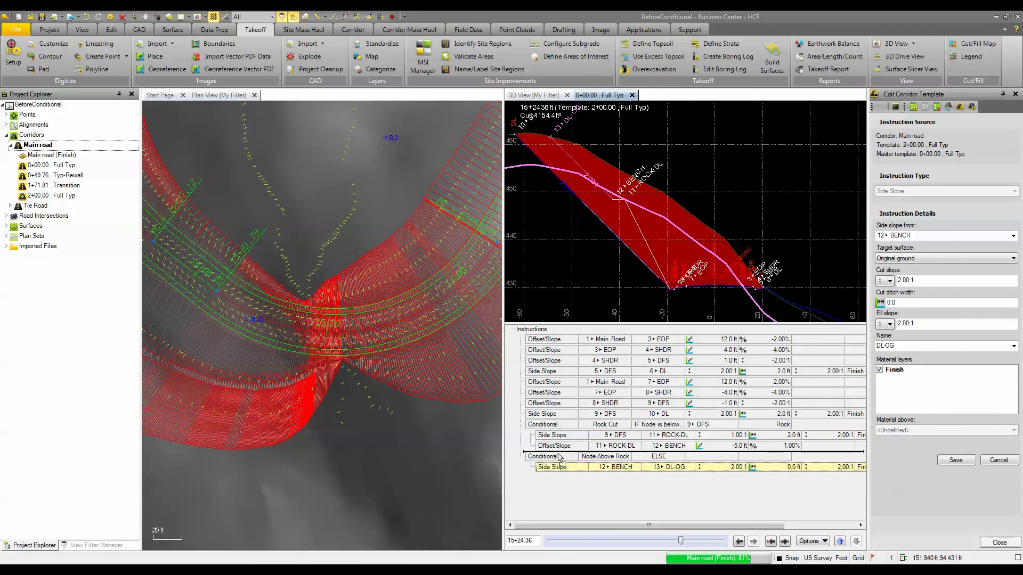
pyautogui.moveTo(559, 458); pyautogui.dragTo(563, 451)
# Move the original side slope from 9 DFS to DL under the Node Above Rock ELSE conditional.
pyautogui.click(552, 415)
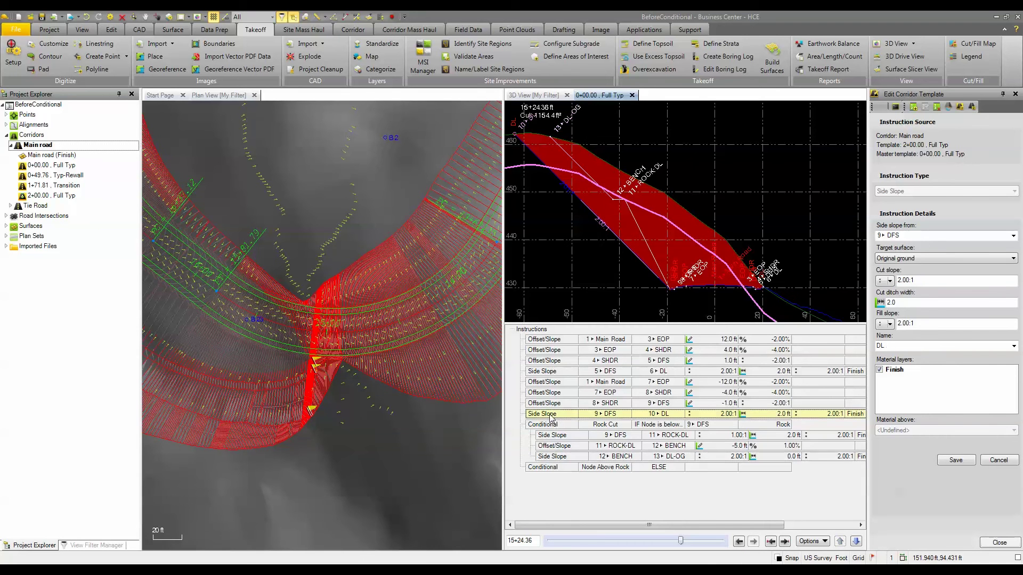
pyautogui.moveTo(550, 416); pyautogui.dragTo(563, 476)
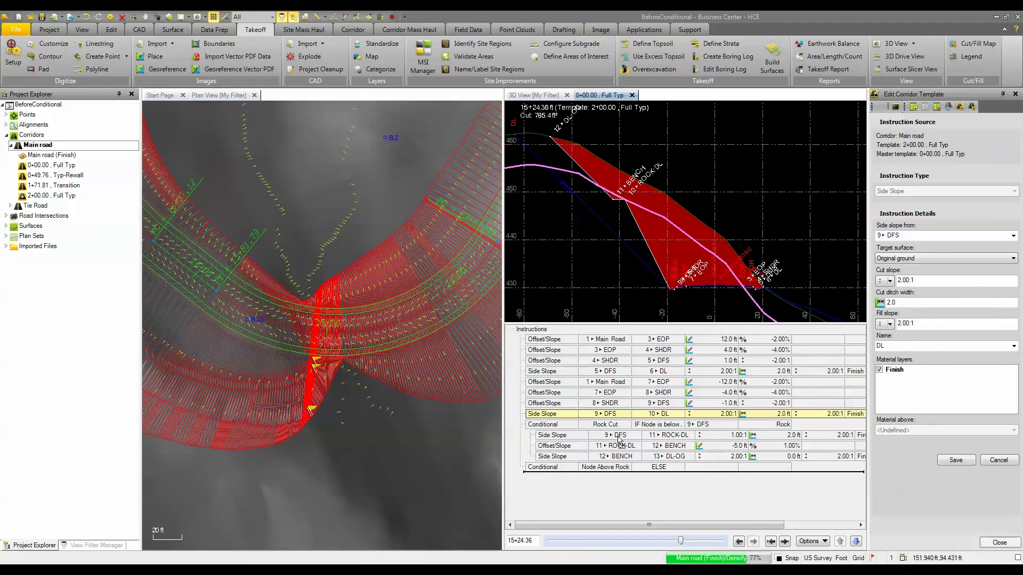
pyautogui.moveTo(620, 440); pyautogui.dragTo(588, 470)
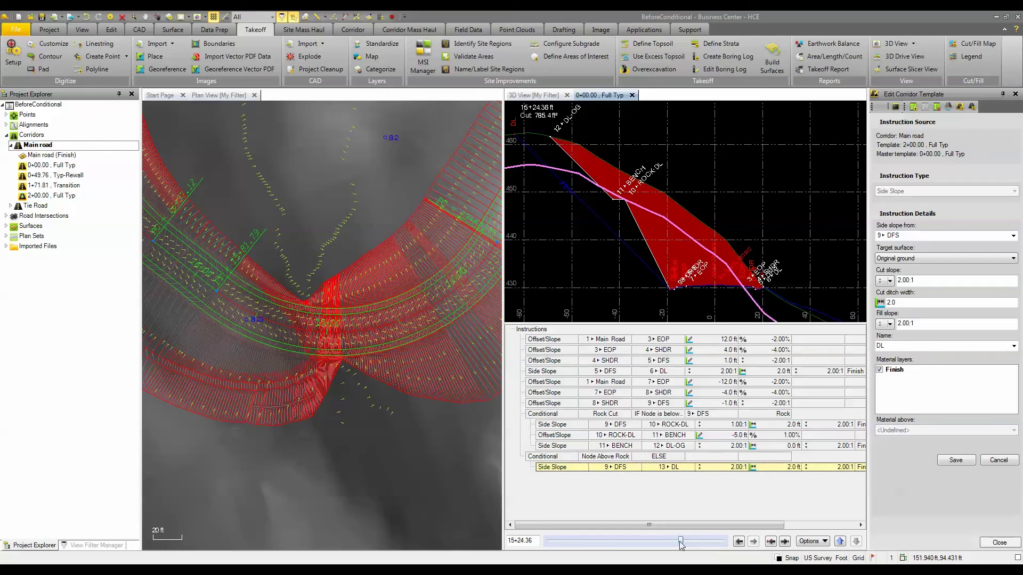
# Scan the cross-sections along the corridor, including stations near 3+91 and 14+50, to check which side slope applies.
pyautogui.moveTo(681, 545); pyautogui.dragTo(585, 556)
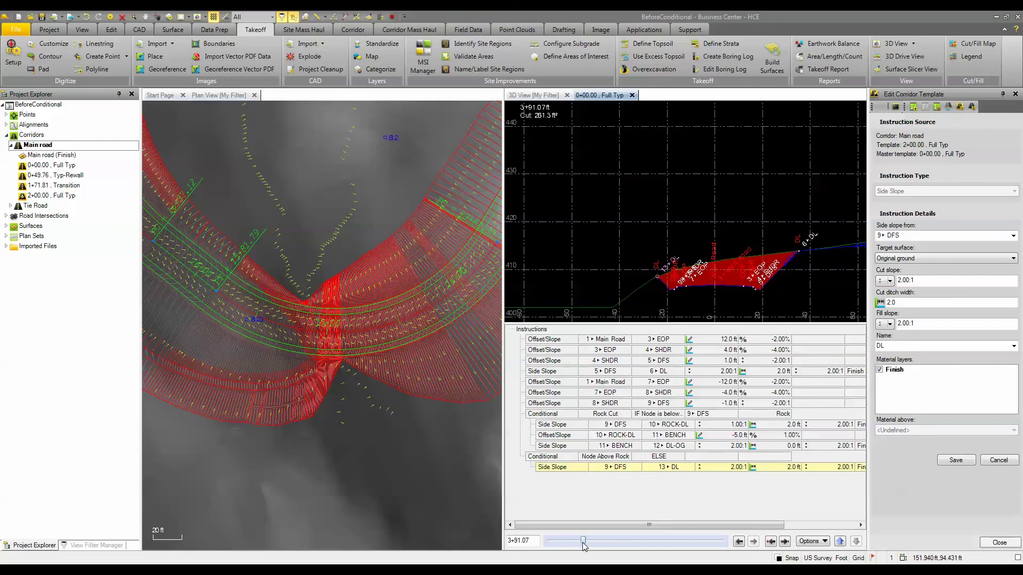
pyautogui.moveTo(584, 541); pyautogui.dragTo(678, 551)
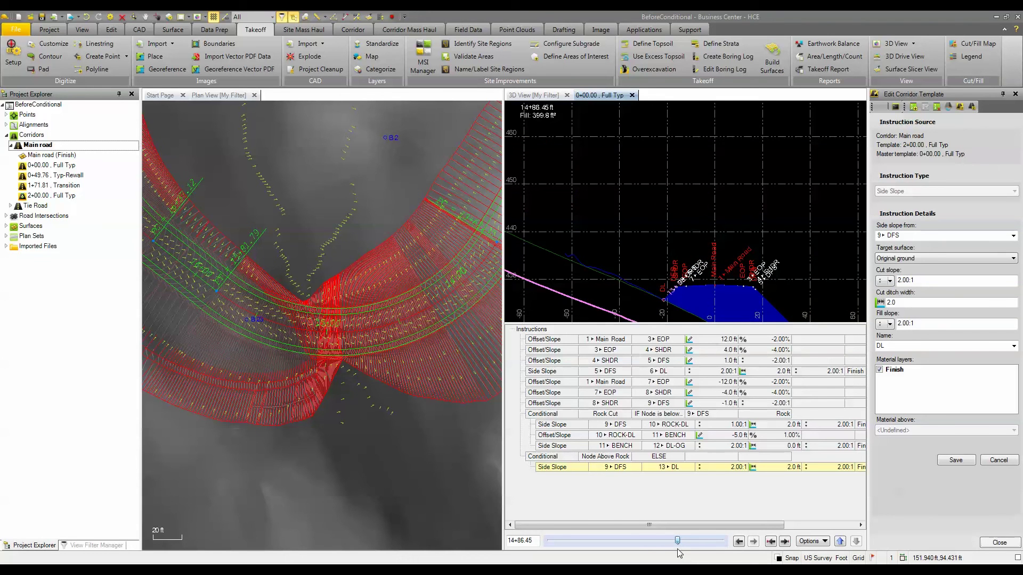
pyautogui.moveTo(679, 553); pyautogui.dragTo(677, 553)
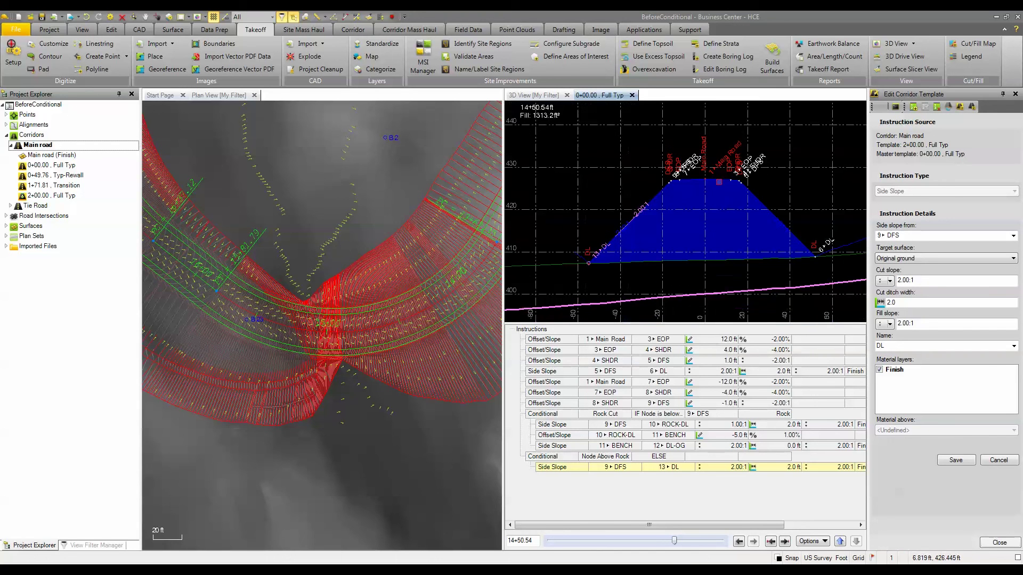
# Inspect the cross-sections at station 15+00 and at about 15+12 for the switch between normal and rock cut slopes.
pyautogui.click(530, 541)
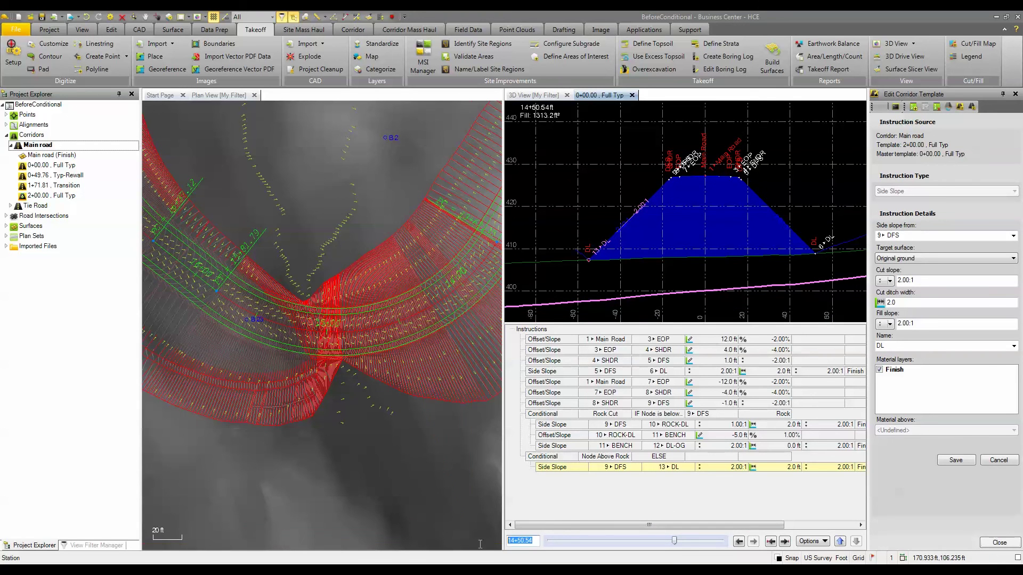
pyautogui.write('15+')
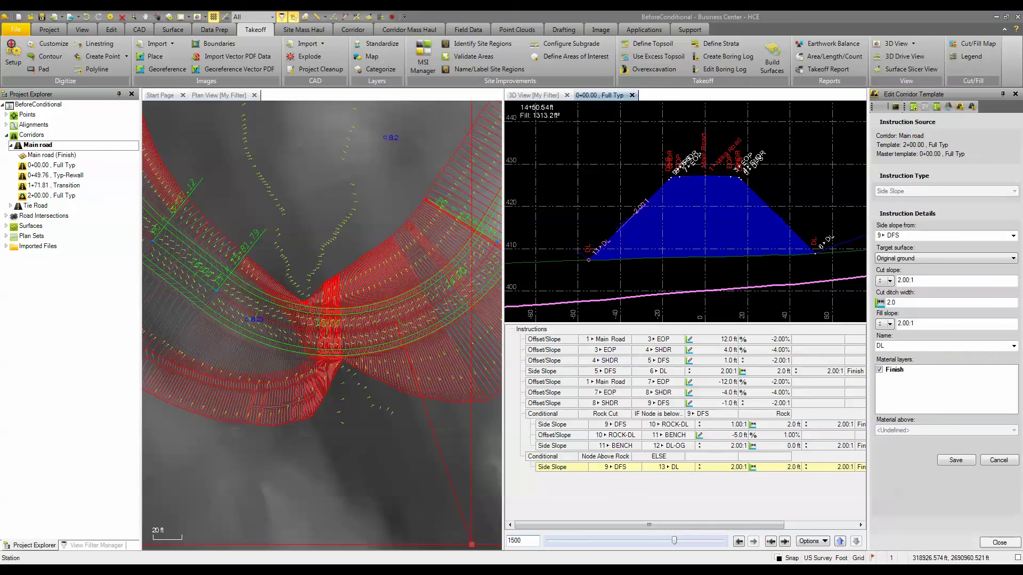
pyautogui.write('00')
pyautogui.press('Return')
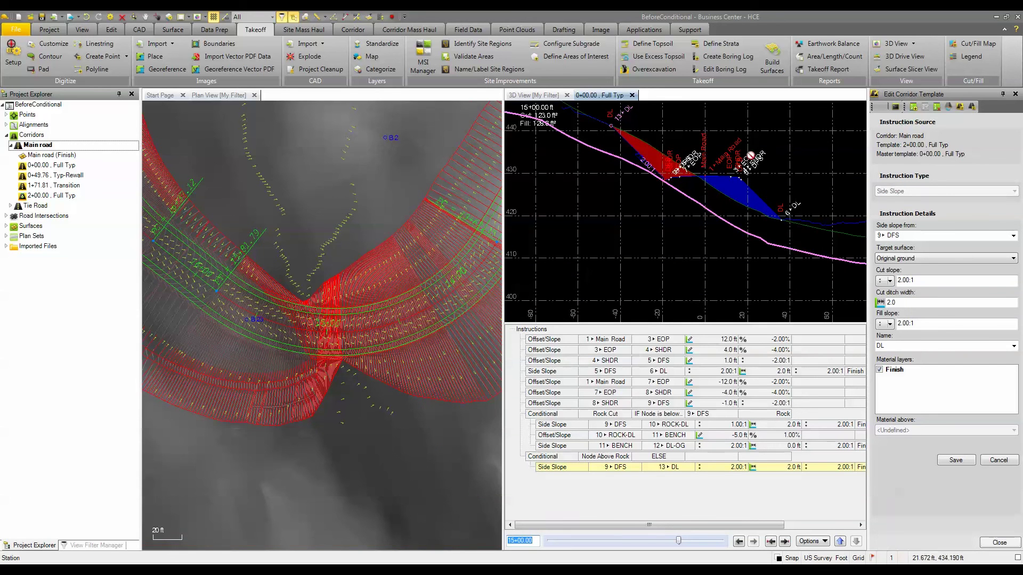
pyautogui.scroll(2, 672, 166)
pyautogui.scroll(1, 673, 166)
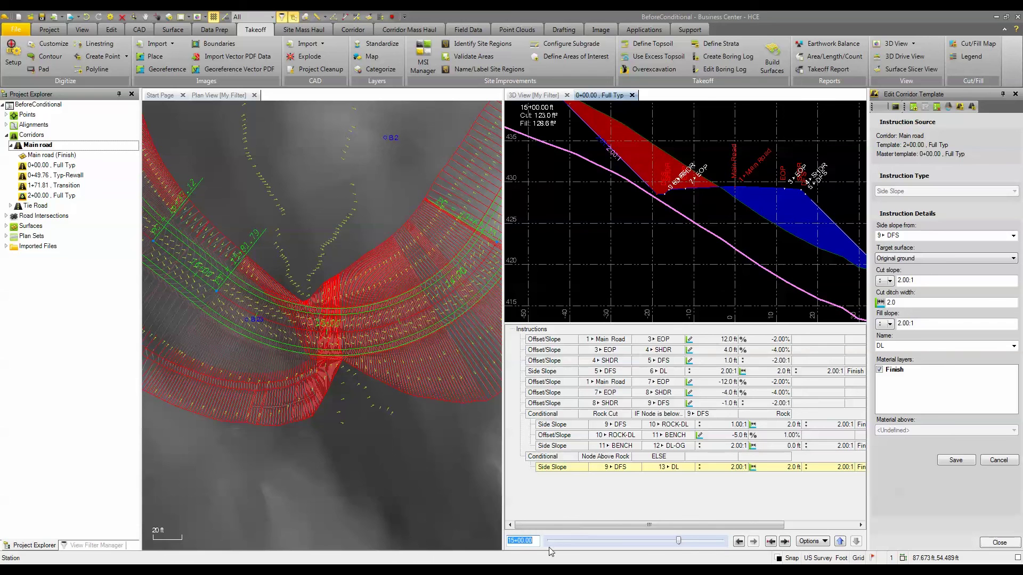
pyautogui.click(682, 541)
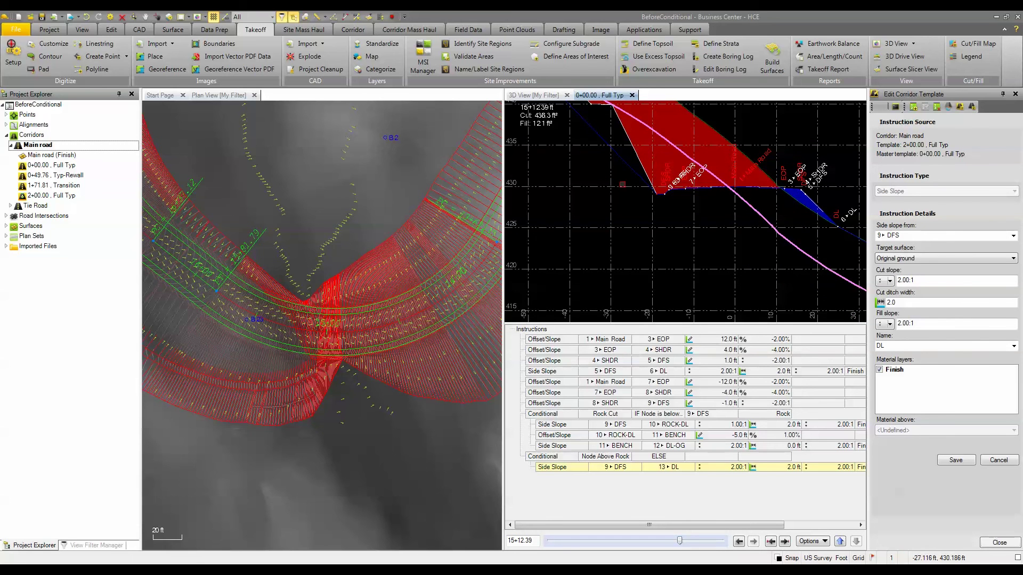
pyautogui.scroll(-3, 625, 215)
pyautogui.moveTo(625, 216); pyautogui.dragTo(632, 258, button='middle')
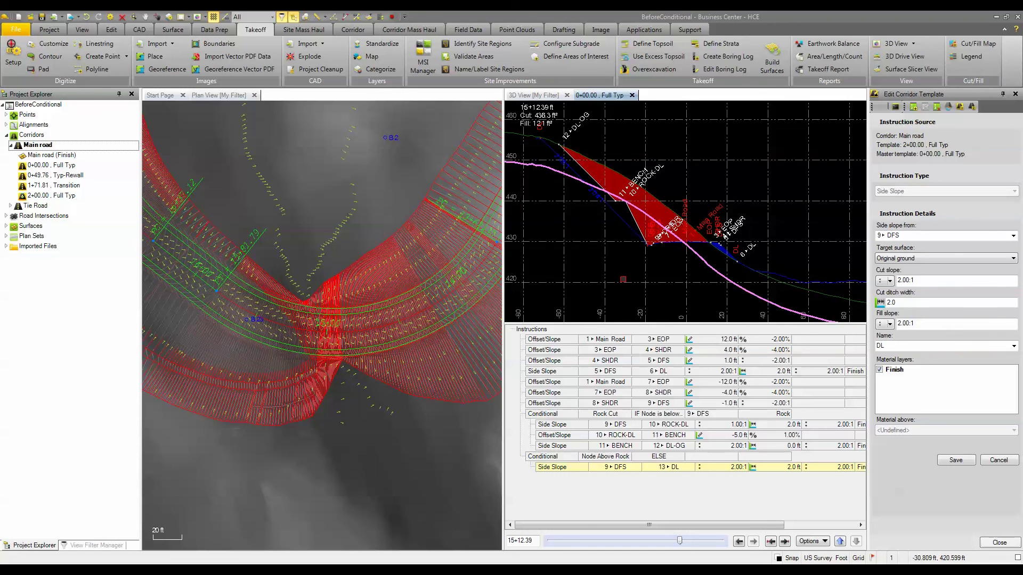
# Close the corridor template editing and build the takeoff surfaces, acknowledging the surface boundary warning.
pyautogui.click(998, 543)
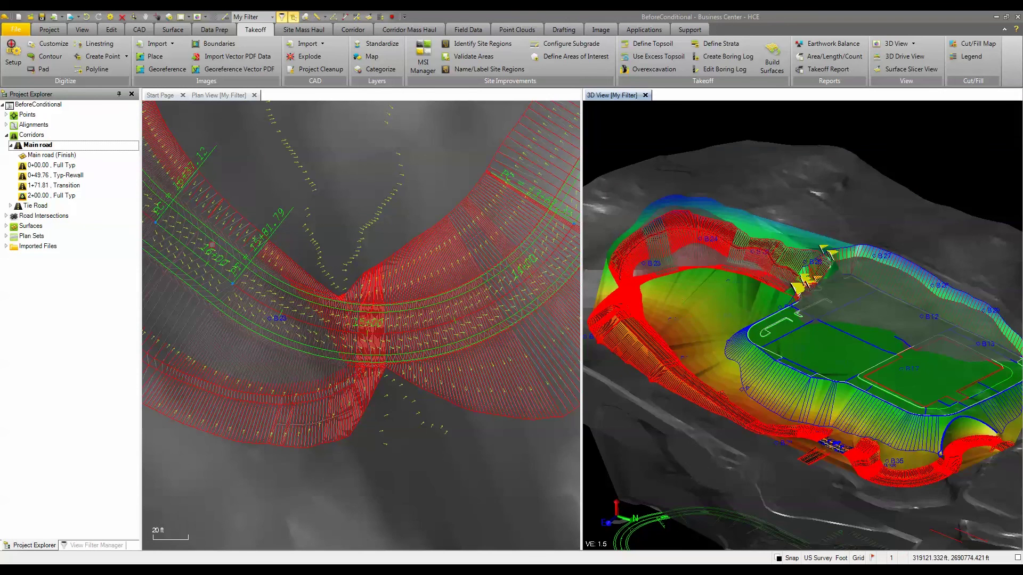
pyautogui.click(772, 59)
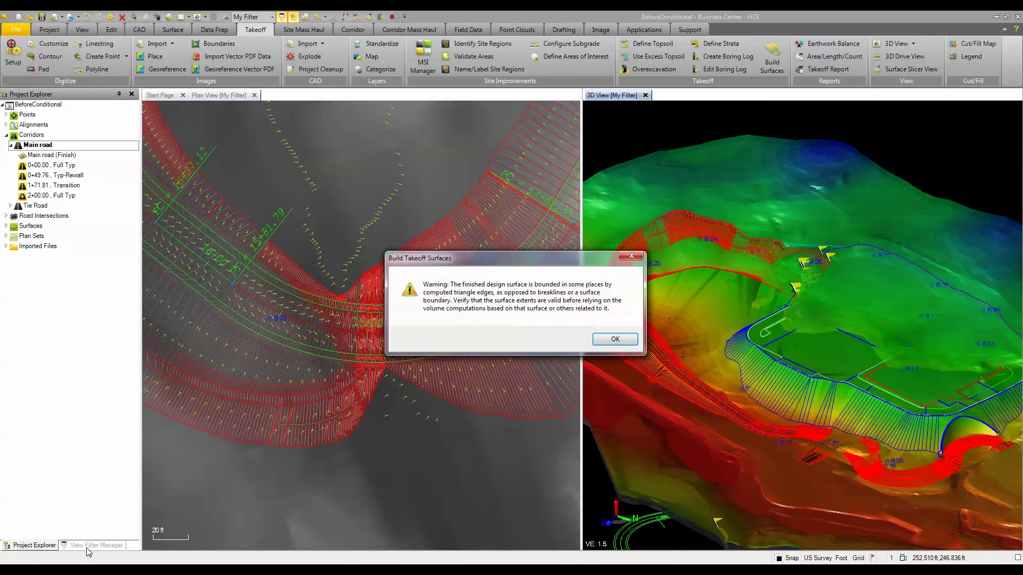
pyautogui.click(615, 339)
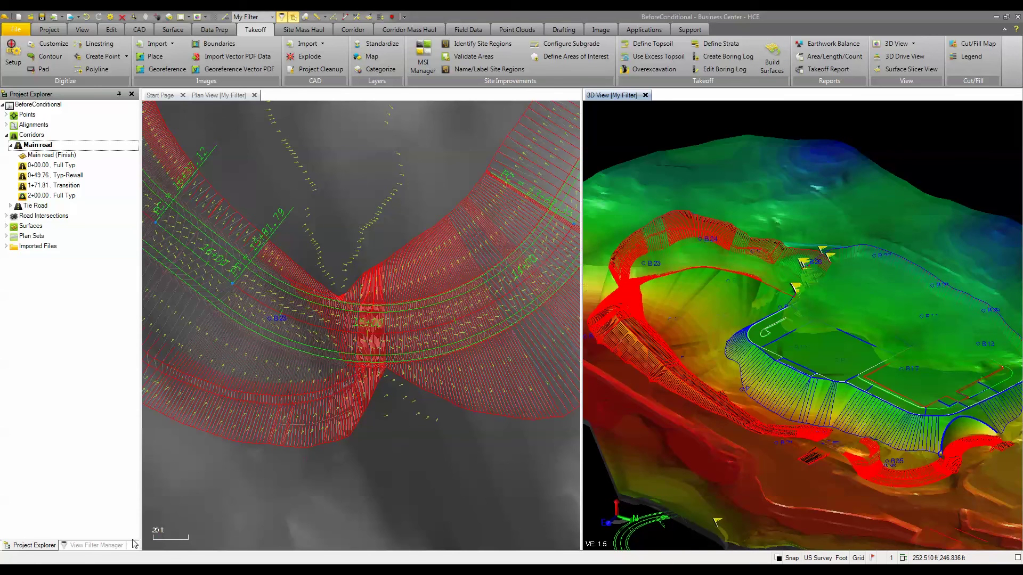
# Hide the Original ground(3) surface in the My Filter view filter.
pyautogui.click(110, 547)
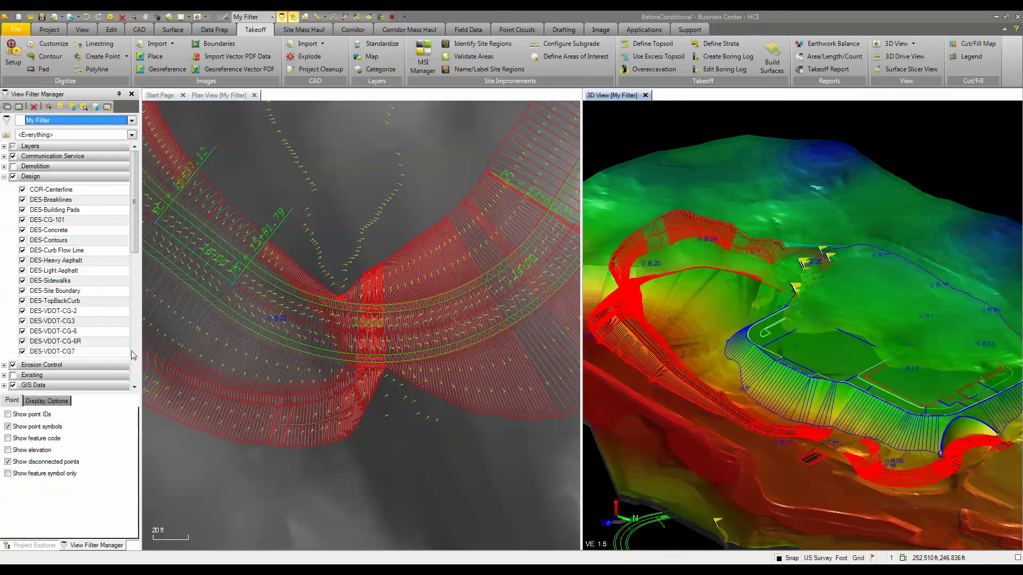
pyautogui.click(130, 228)
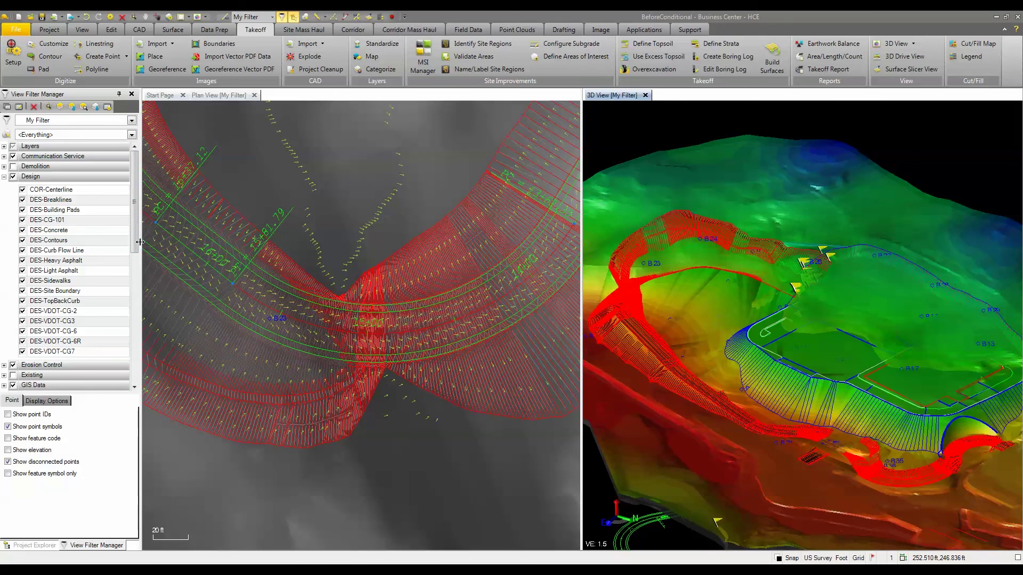
pyautogui.moveTo(136, 243); pyautogui.dragTo(142, 378)
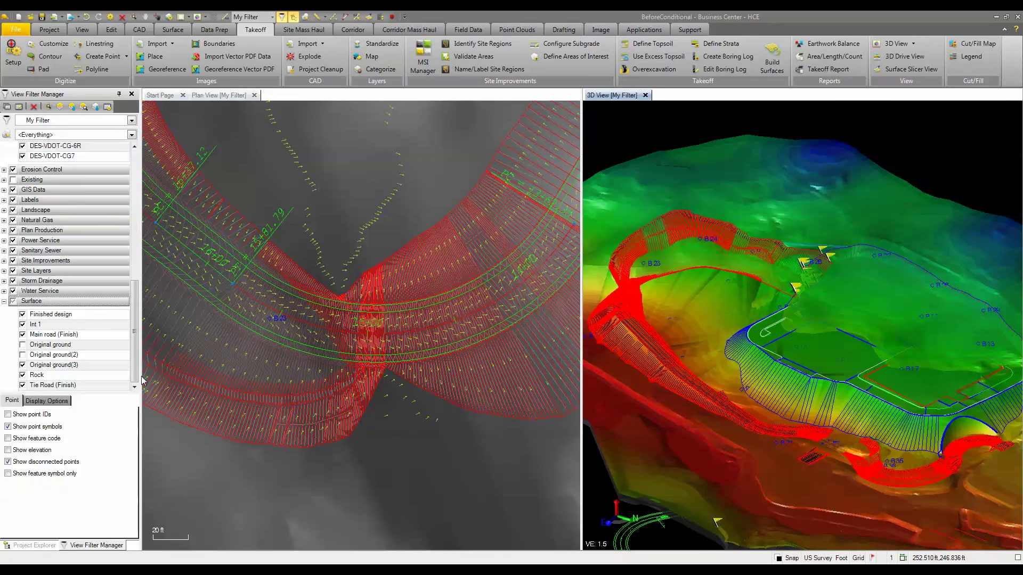
pyautogui.click(23, 366)
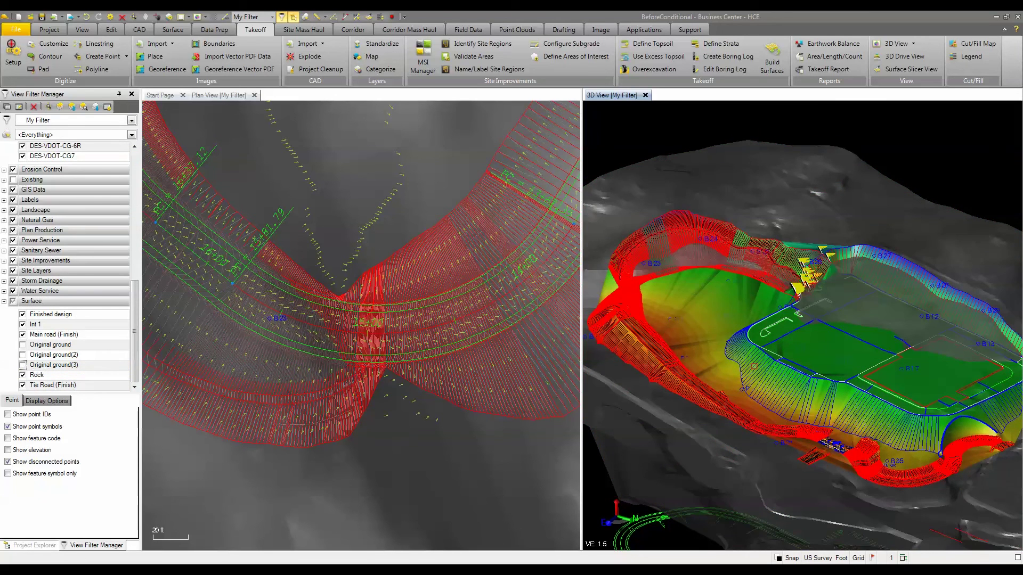
# Hide the Rock surface in the view filter to expose the Main road corridor in the 3D view.
pyautogui.scroll(5, 754, 368)
pyautogui.moveTo(671, 280); pyautogui.dragTo(799, 277, button='middle')
pyautogui.scroll(2, 794, 266)
pyautogui.moveTo(753, 303); pyautogui.dragTo(816, 269, button='middle')
pyautogui.moveTo(789, 227); pyautogui.dragTo(639, 315, button='middle')
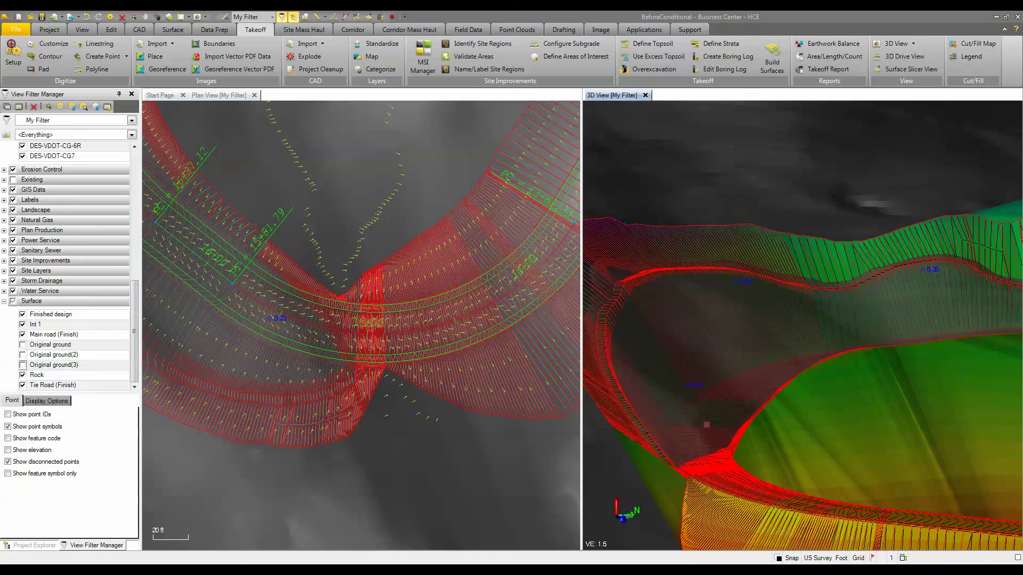
pyautogui.click(23, 376)
# Examine the benched rock cut slopes and the finished corridor surface from several angles in the 3D view.
pyautogui.moveTo(763, 402)
pyautogui.mouseDown(button='middle')
pyautogui.moveTo(721, 411)
pyautogui.moveTo(860, 337)
pyautogui.mouseUp(button='middle')
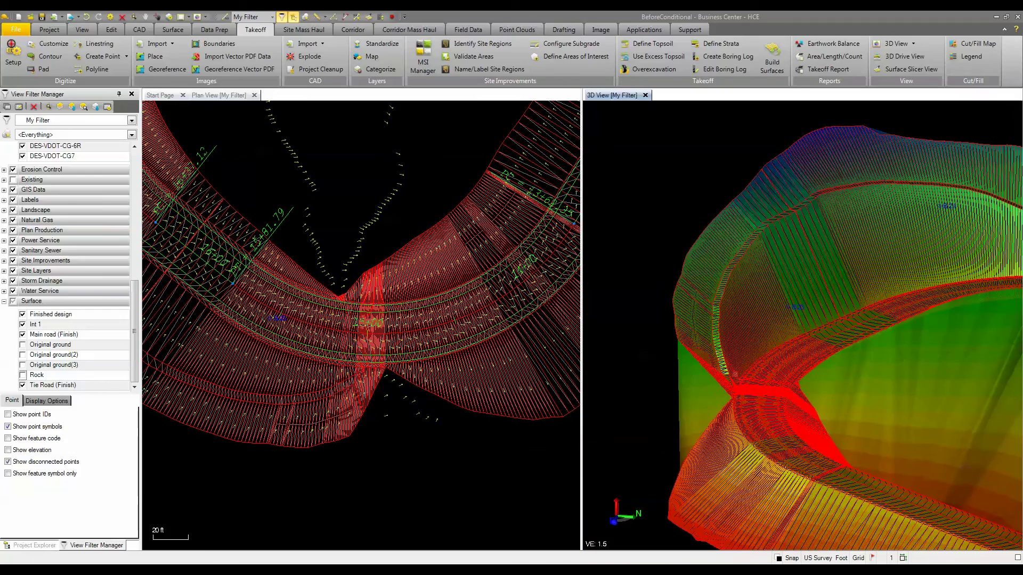
pyautogui.moveTo(845, 218)
pyautogui.mouseDown(button='middle')
pyautogui.moveTo(881, 224)
pyautogui.moveTo(911, 205)
pyautogui.moveTo(655, 380)
pyautogui.mouseUp(button='middle')
pyautogui.scroll(-3, 911, 205)
pyautogui.scroll(3, 847, 378)
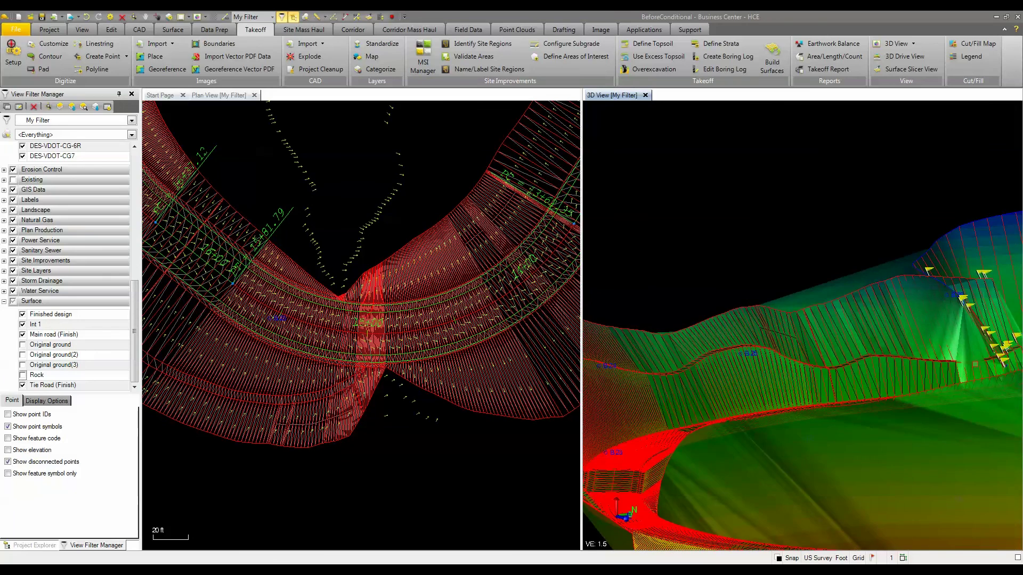
pyautogui.scroll(-1, 964, 405)
pyautogui.moveTo(964, 426); pyautogui.dragTo(864, 432, button='middle')
pyautogui.scroll(-1, 930, 434)
pyautogui.scroll(-2, 927, 435)
pyautogui.moveTo(861, 482)
pyautogui.mouseDown(button='middle')
pyautogui.moveTo(833, 325)
pyautogui.moveTo(790, 361)
pyautogui.mouseUp(button='middle')
pyautogui.moveTo(808, 312); pyautogui.dragTo(734, 335, button='middle')
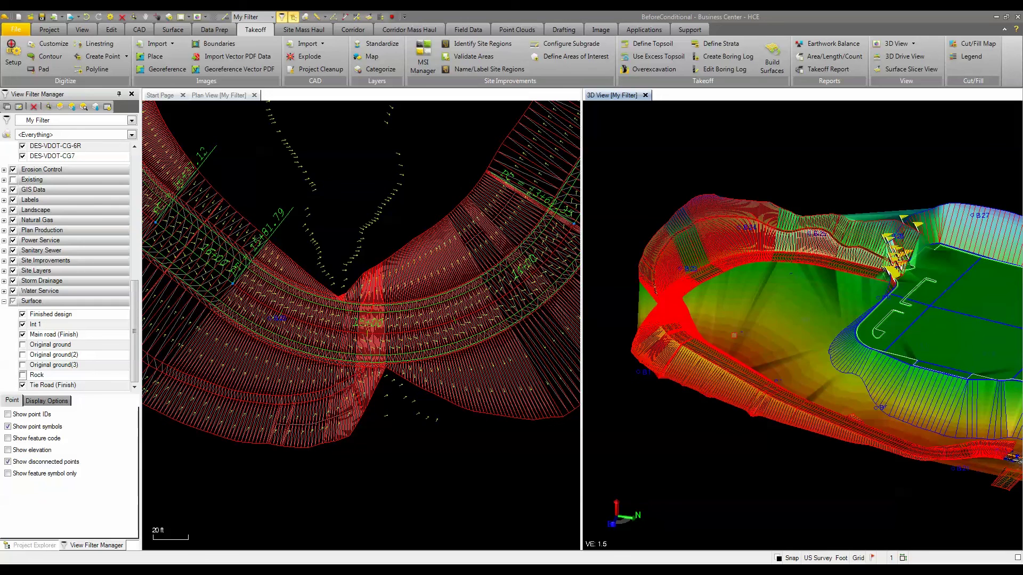